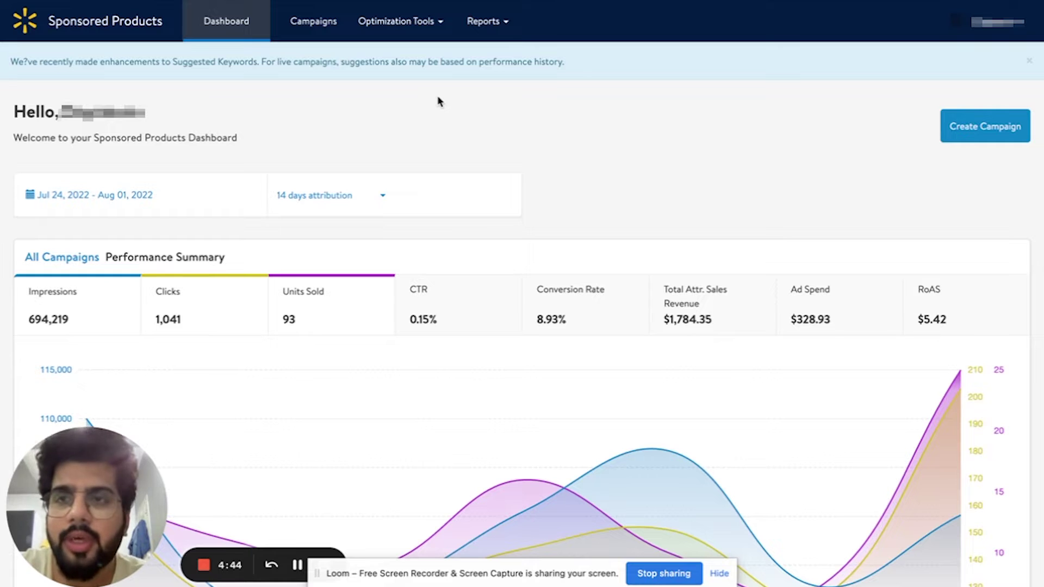
Check the Seller Center items list, then return to the Sponsored Products dashboard.
{"action": "key", "text": "ctrl+Tab"}
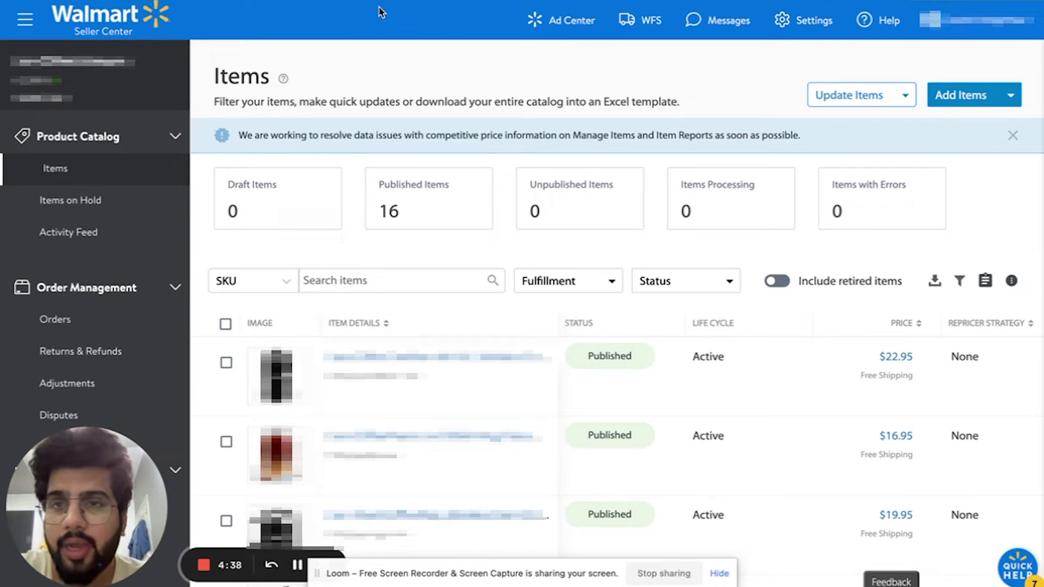
{"action": "key", "text": "ctrl+Tab"}
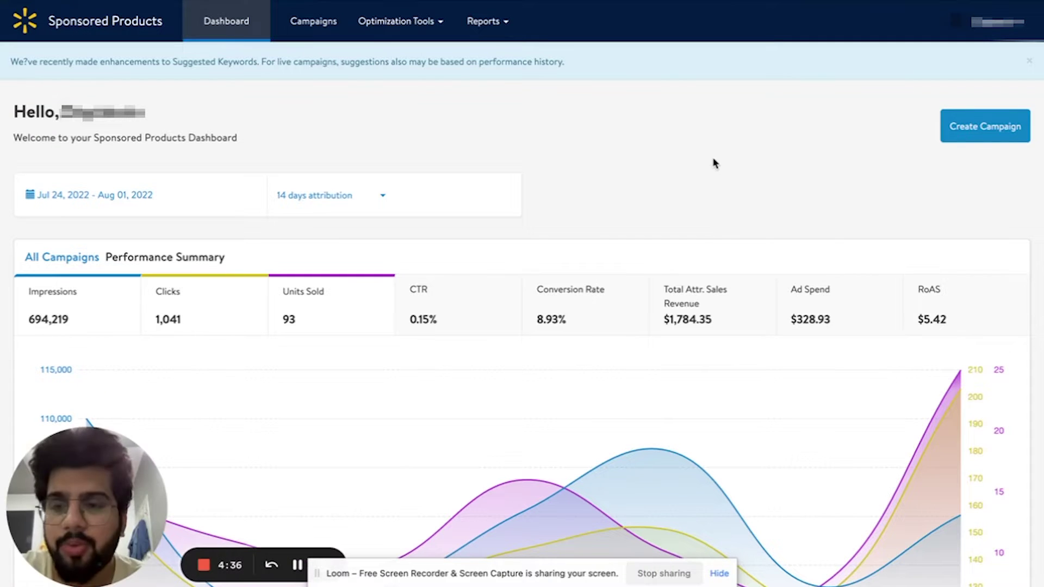
Start a new campaign with Manual bidding as its targeting type.
{"action": "left_click", "coordinate": [990, 137]}
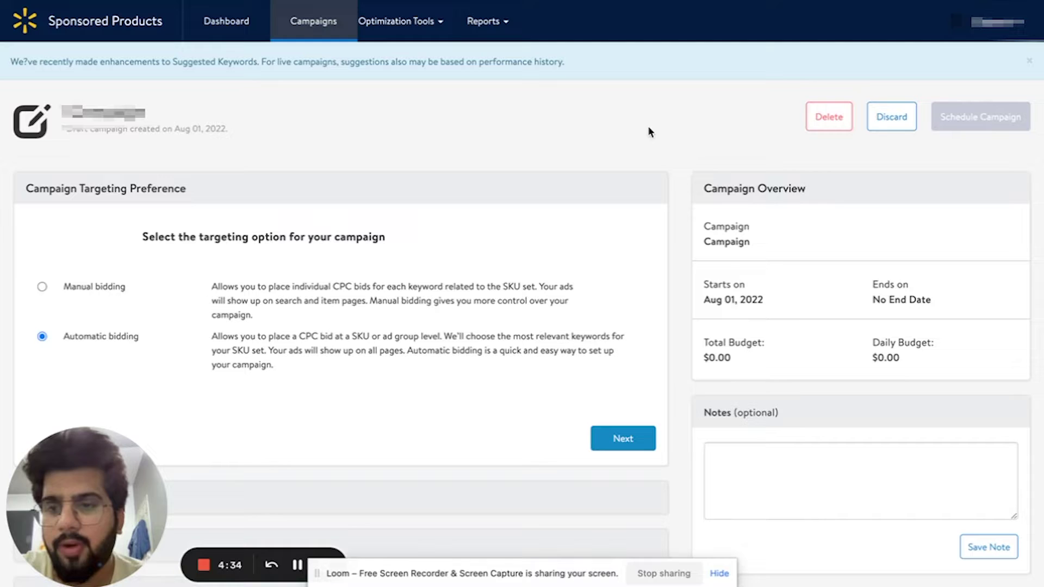
{"action": "scroll", "coordinate": [533, 268], "scroll_direction": "down", "scroll_amount": 1}
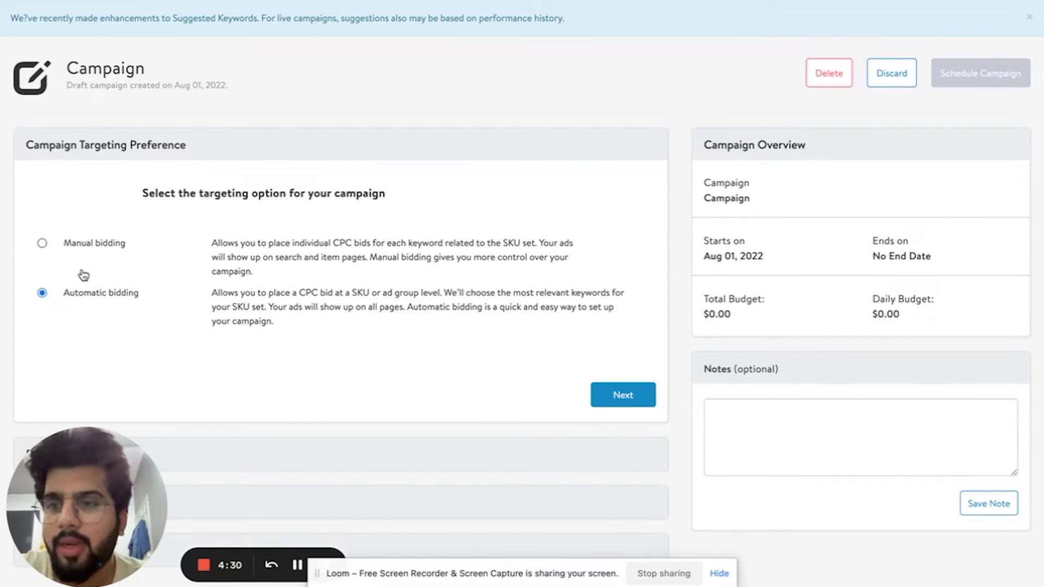
{"action": "left_click", "coordinate": [98, 248]}
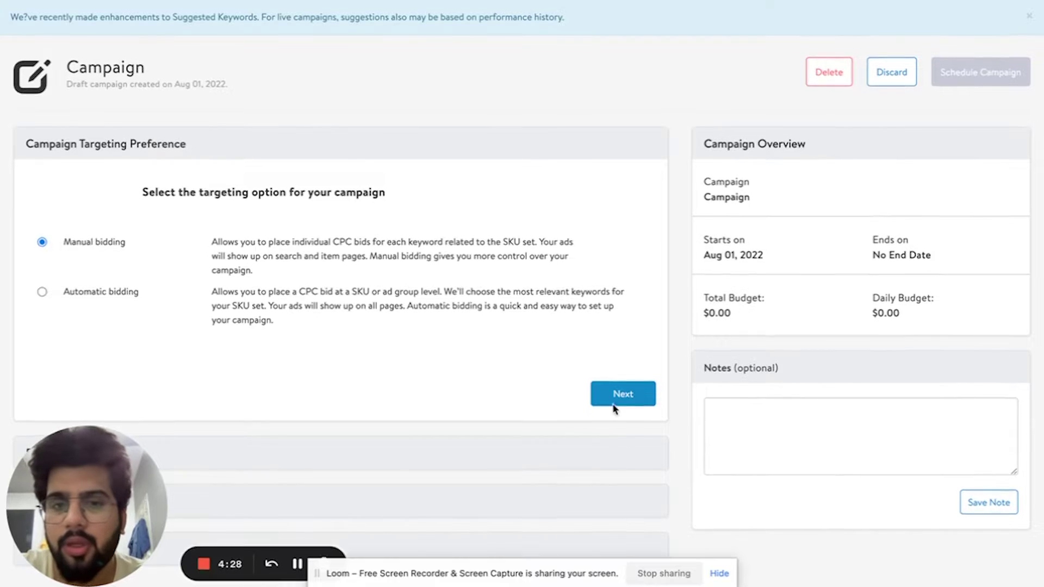
{"action": "left_click", "coordinate": [624, 395]}
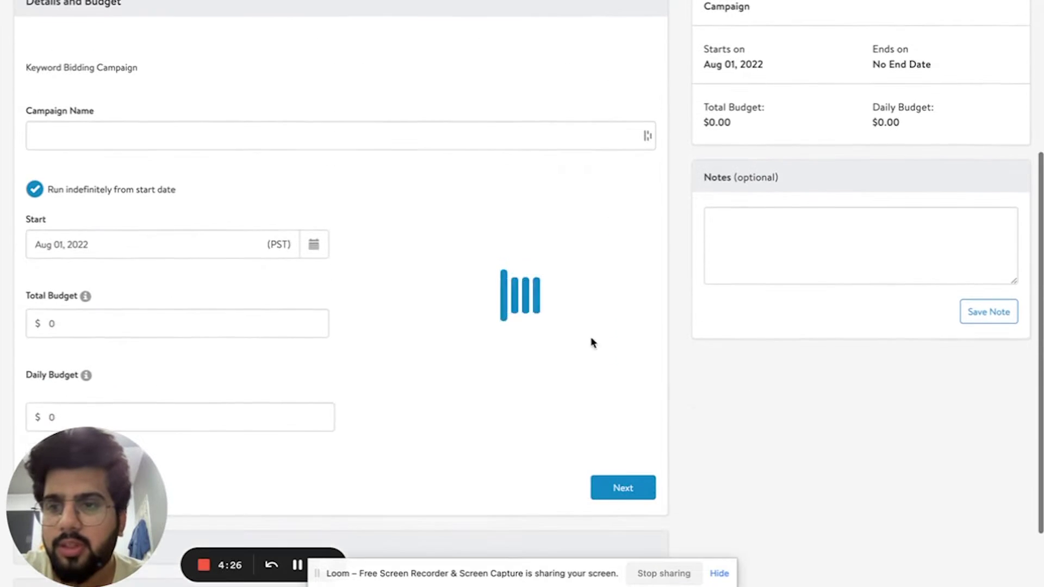
Name the campaign 'Test', set a $10 daily budget, and keep Run indefinitely checked.
{"action": "left_click", "coordinate": [262, 134]}
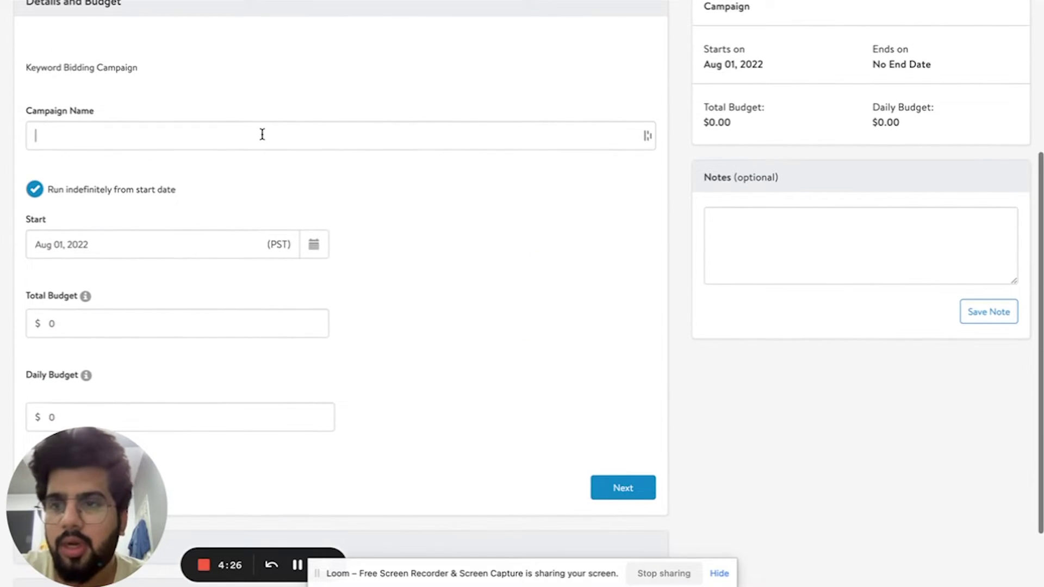
{"action": "type", "text": "Test"}
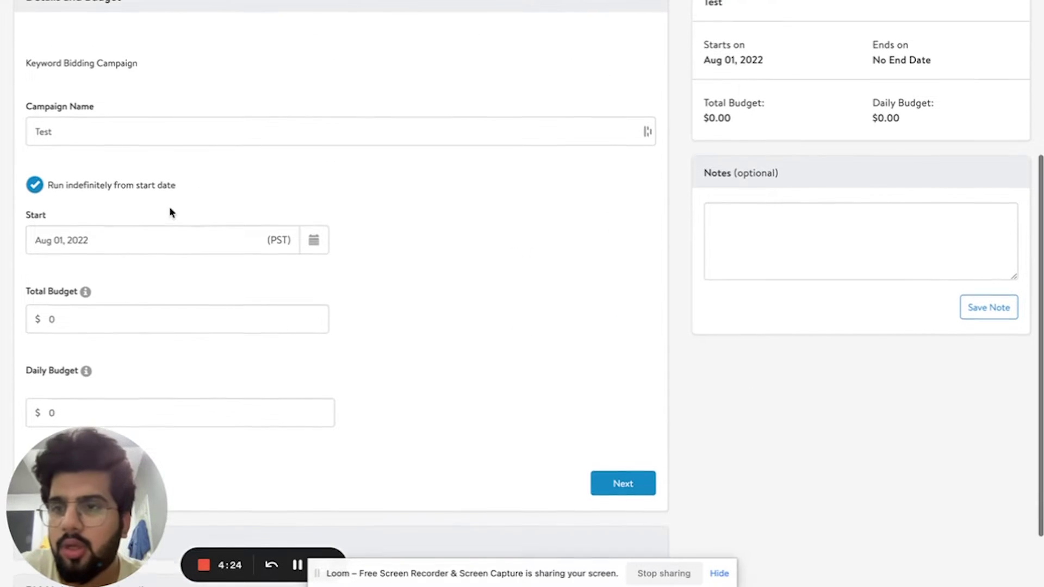
{"action": "scroll", "coordinate": [76, 182], "scroll_direction": "down", "scroll_amount": 1}
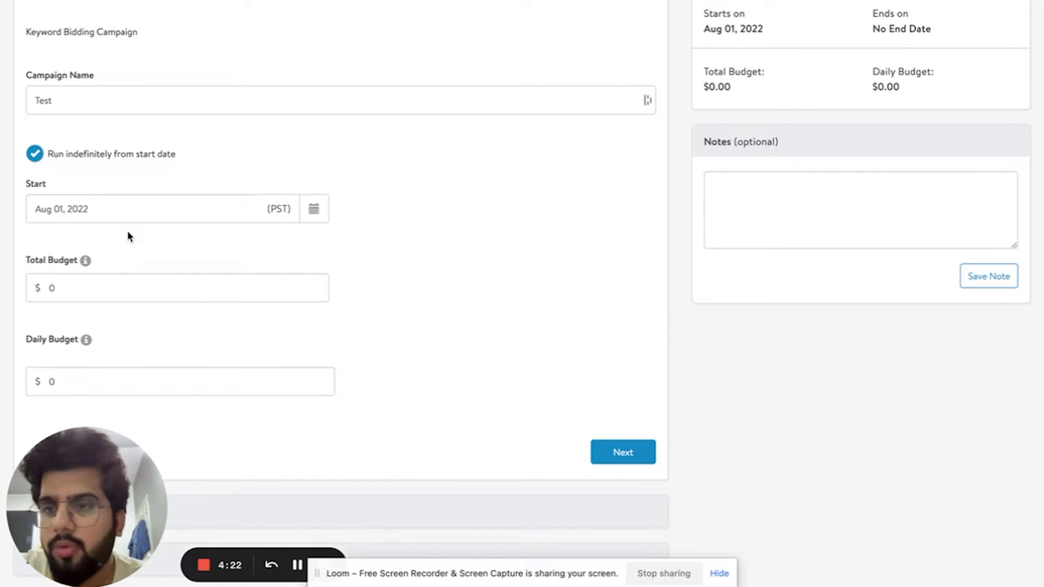
{"action": "scroll", "coordinate": [201, 391], "scroll_direction": "down", "scroll_amount": 1}
{"action": "left_click", "coordinate": [144, 366]}
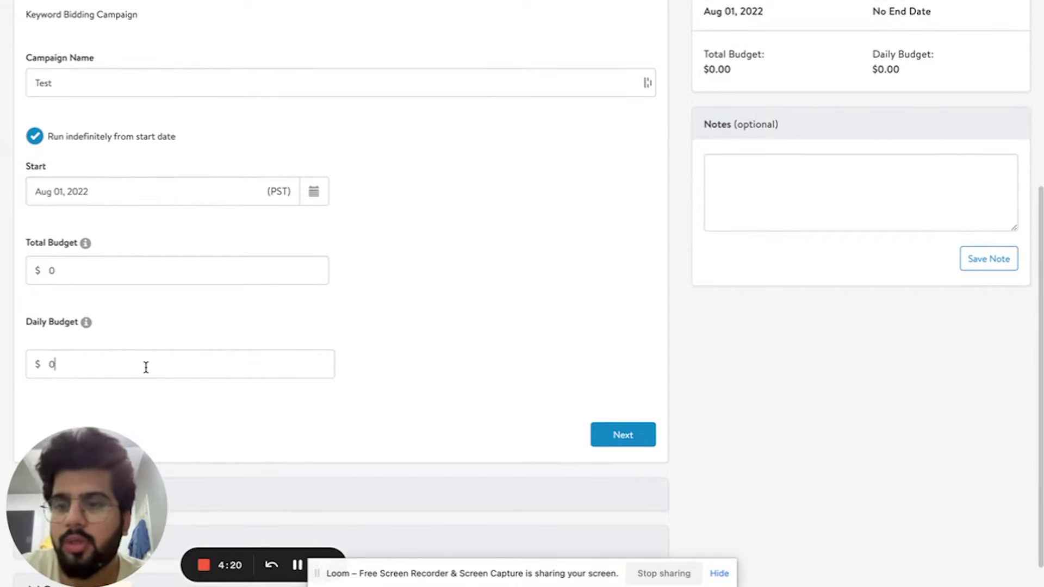
{"action": "key", "text": "BackSpace"}
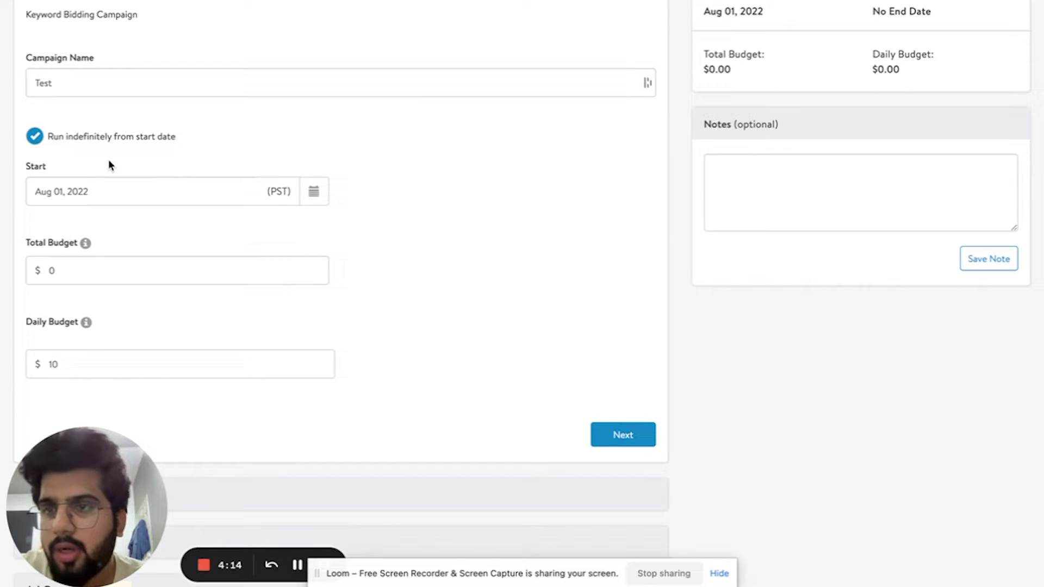
{"action": "scroll", "coordinate": [109, 163], "scroll_direction": "down", "scroll_amount": 2}
{"action": "left_click", "coordinate": [34, 106]}
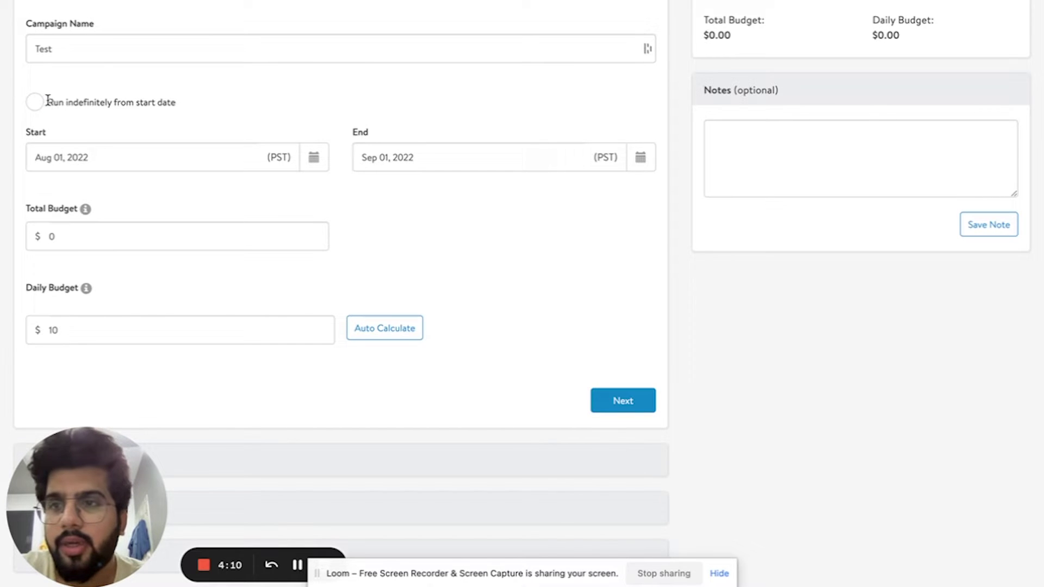
{"action": "left_click", "coordinate": [48, 100]}
{"action": "scroll", "coordinate": [417, 249], "scroll_direction": "down", "scroll_amount": 1}
{"action": "left_click", "coordinate": [625, 400]}
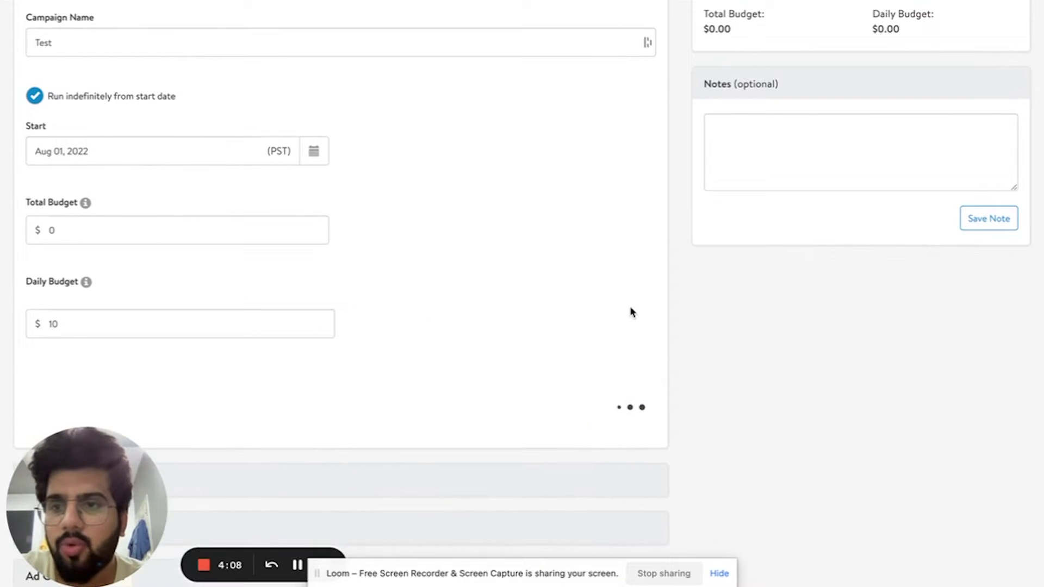
Rename the campaign to the unique name 'Test - 2' and submit details and budget.
{"action": "scroll", "coordinate": [331, 154], "scroll_direction": "up", "scroll_amount": 3}
{"action": "left_click", "coordinate": [327, 165]}
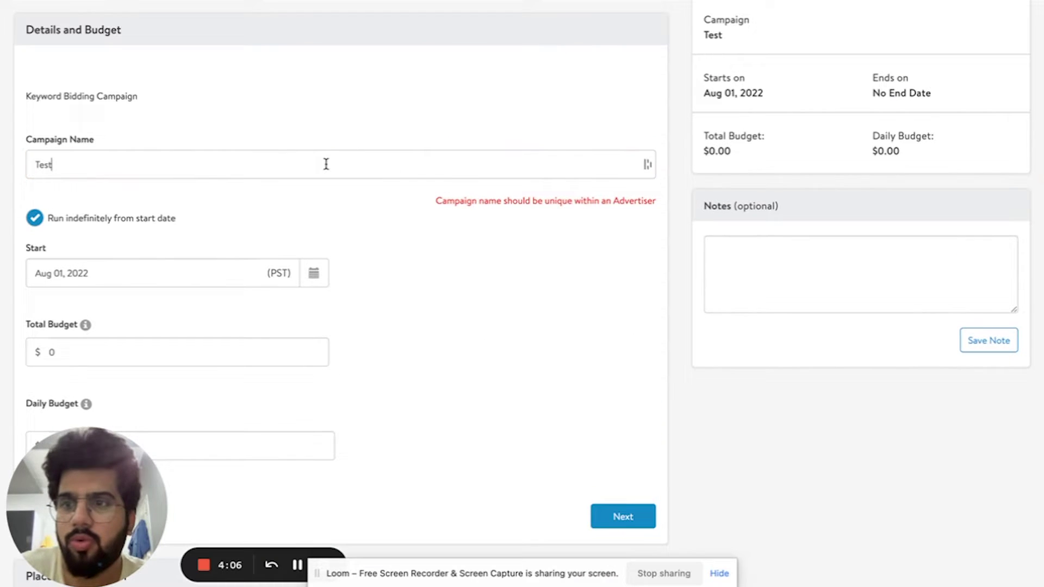
{"action": "left_click", "coordinate": [576, 352]}
{"action": "scroll", "coordinate": [575, 352], "scroll_direction": "down", "scroll_amount": 2}
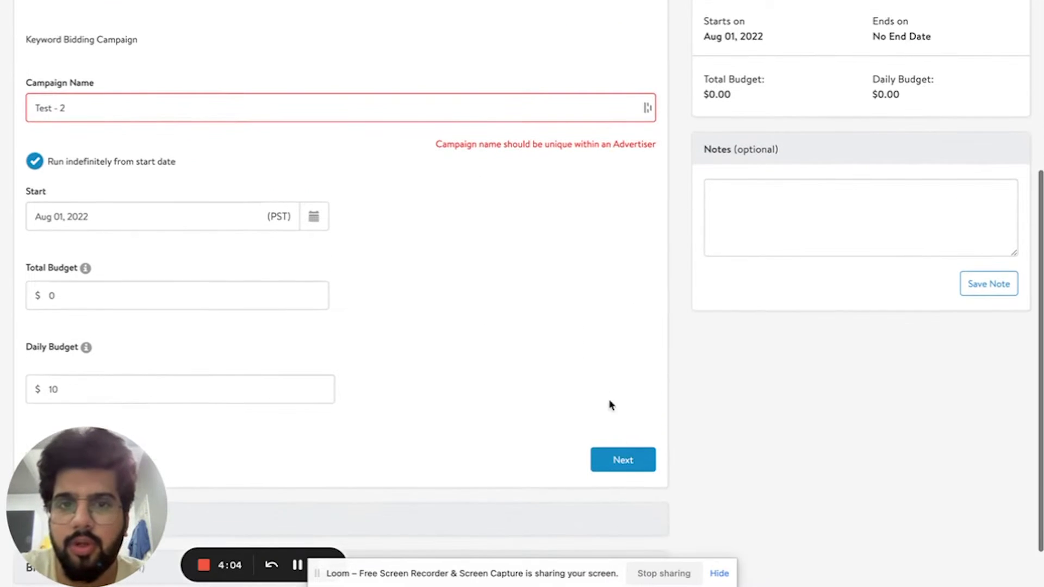
{"action": "left_click", "coordinate": [622, 459]}
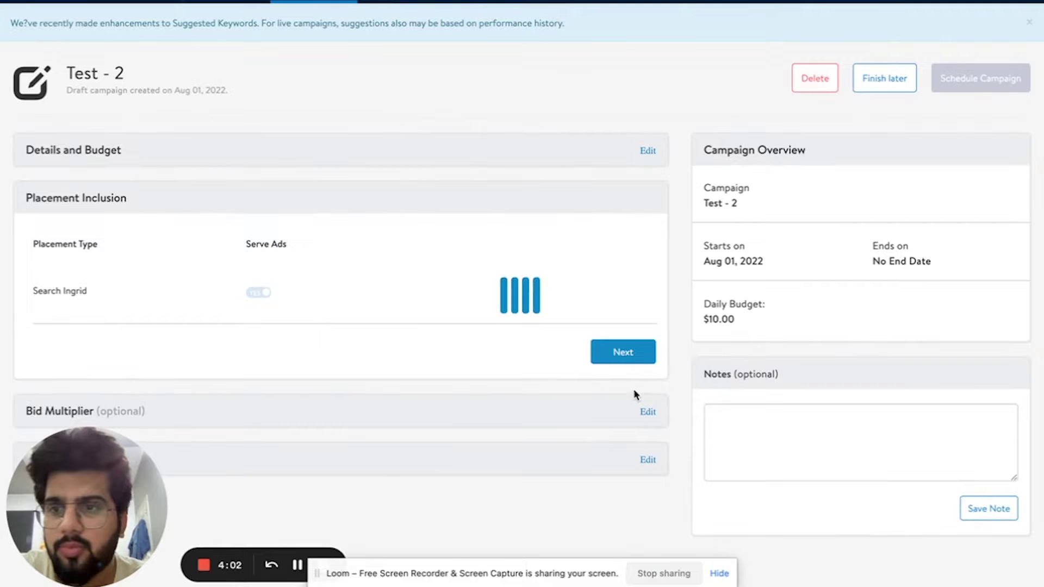
Set Item Buybox placement to YES and Search Carousel to NO.
{"action": "scroll", "coordinate": [536, 337], "scroll_direction": "down", "scroll_amount": 1}
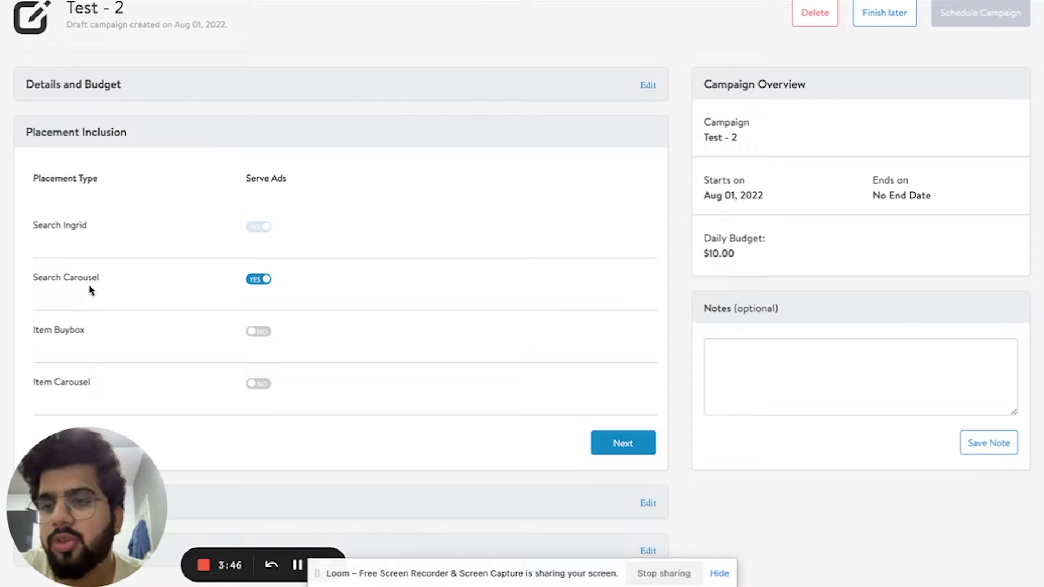
{"action": "left_click", "coordinate": [259, 331]}
{"action": "left_click", "coordinate": [266, 282]}
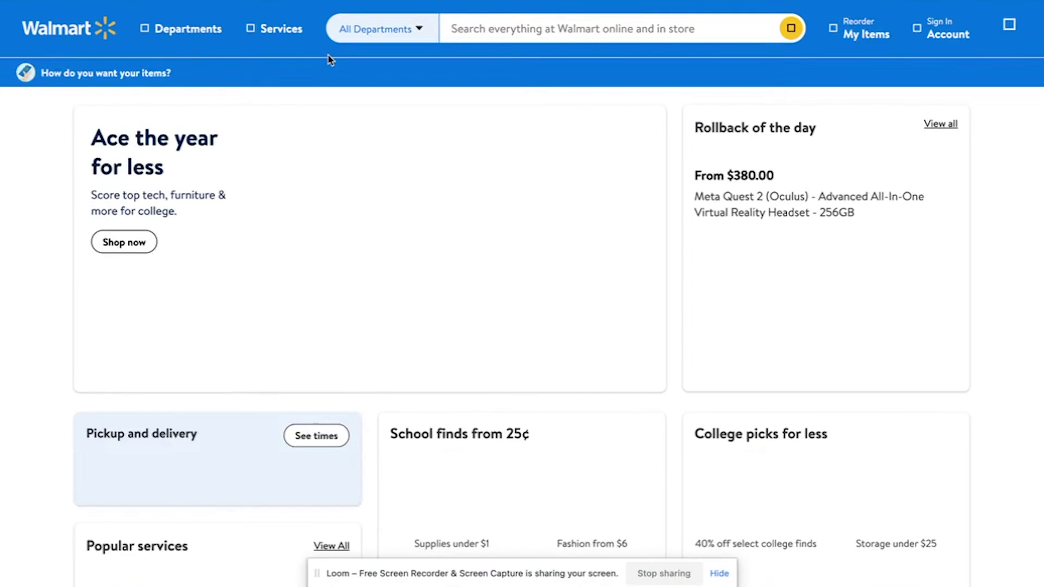
Search Walmart.com for 'sofa' and scroll through the results and sponsored listings.
{"action": "left_click", "coordinate": [484, 31]}
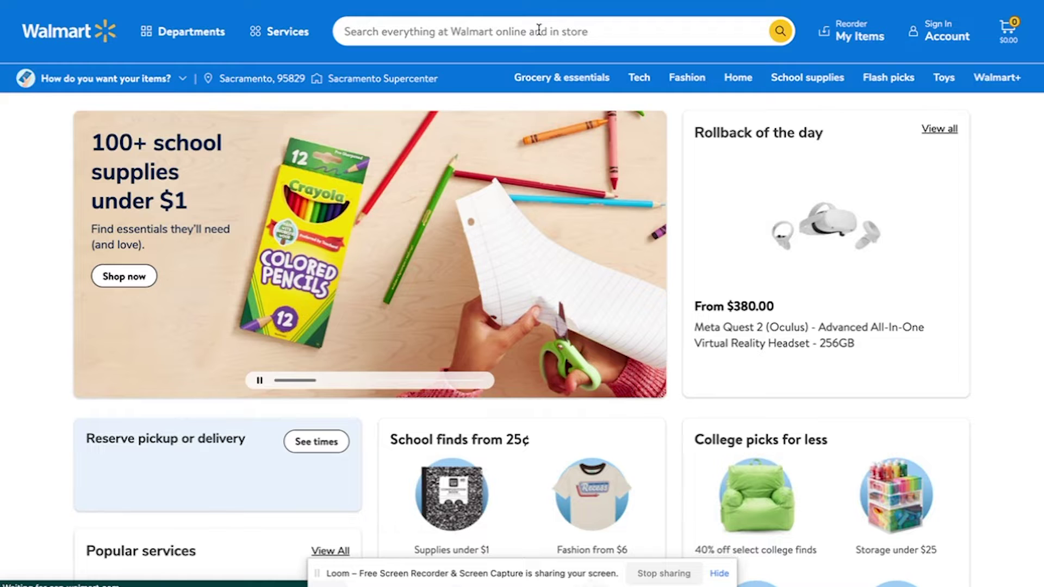
{"action": "left_click", "coordinate": [539, 29]}
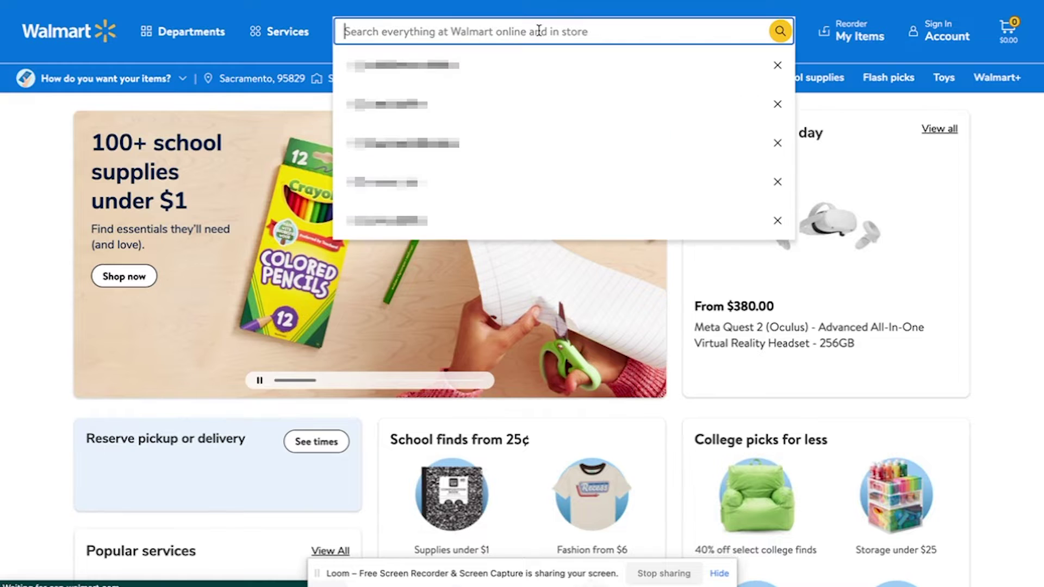
{"action": "type", "text": "sofa"}
{"action": "key", "text": "Return"}
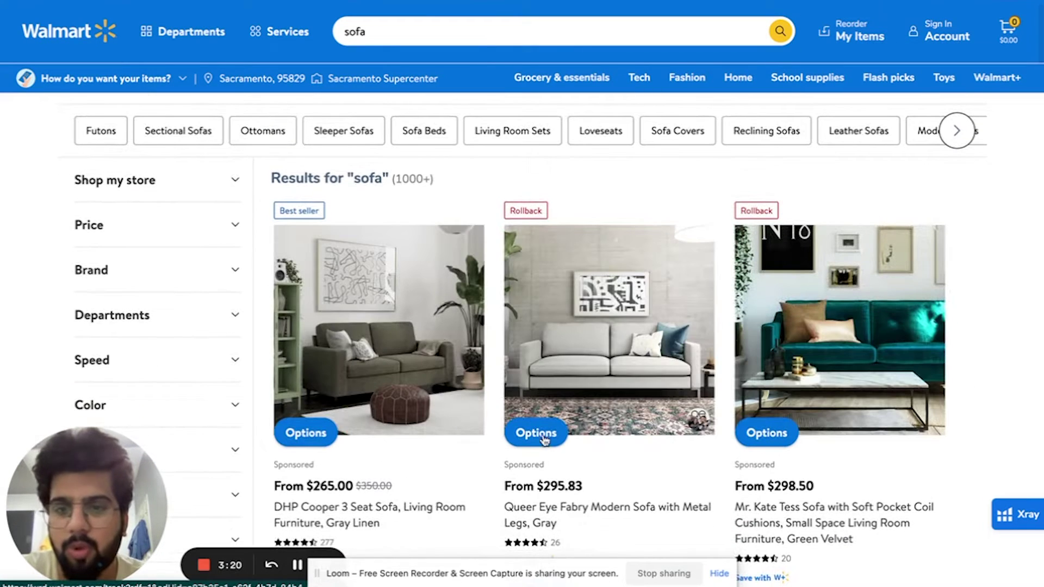
{"action": "scroll", "coordinate": [873, 367], "scroll_direction": "down", "scroll_amount": 2}
{"action": "scroll", "coordinate": [862, 422], "scroll_direction": "down", "scroll_amount": 15}
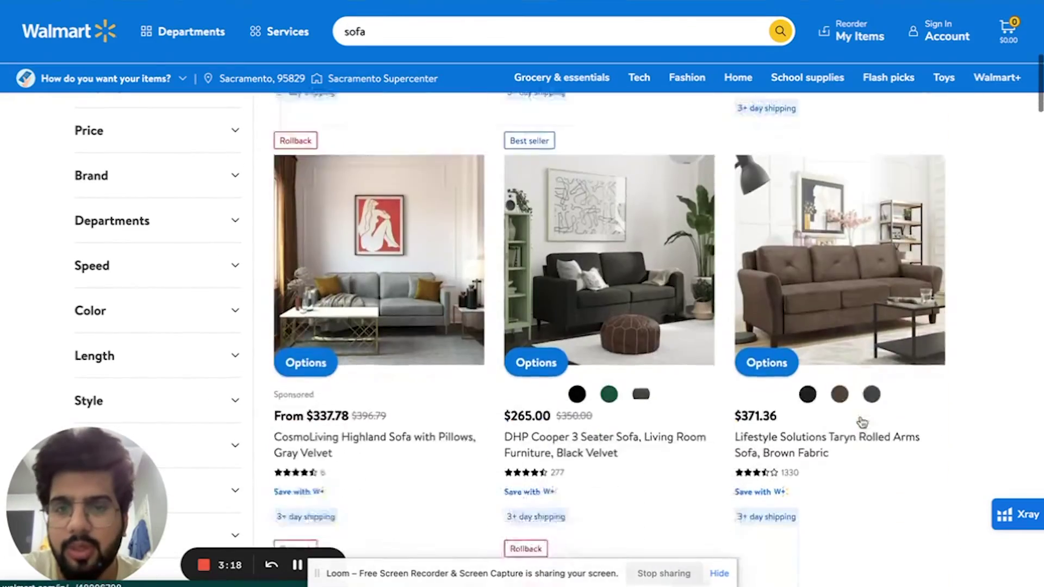
{"action": "scroll", "coordinate": [848, 421], "scroll_direction": "down", "scroll_amount": 4}
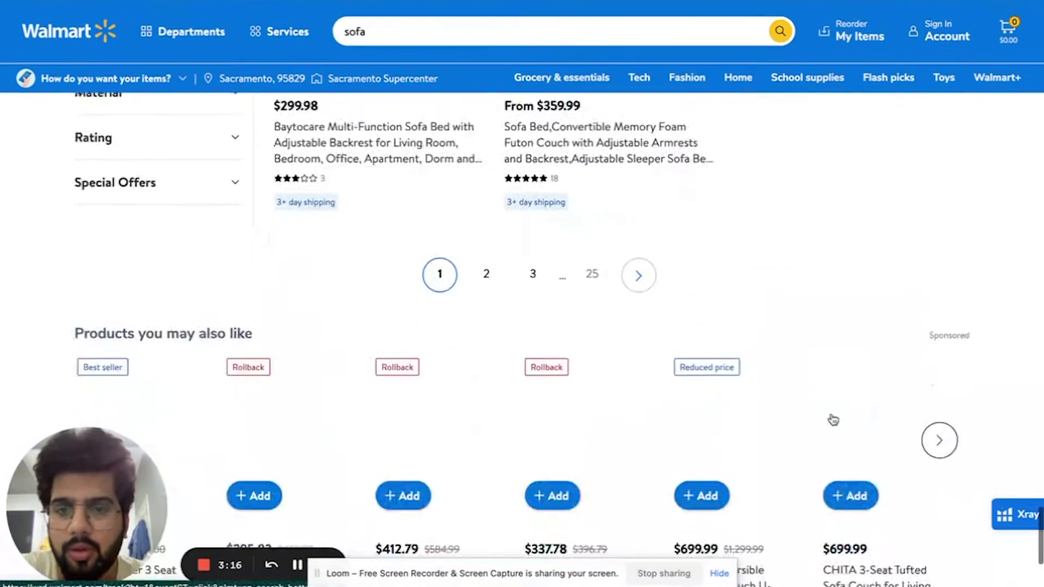
{"action": "scroll", "coordinate": [592, 320], "scroll_direction": "down", "scroll_amount": 4}
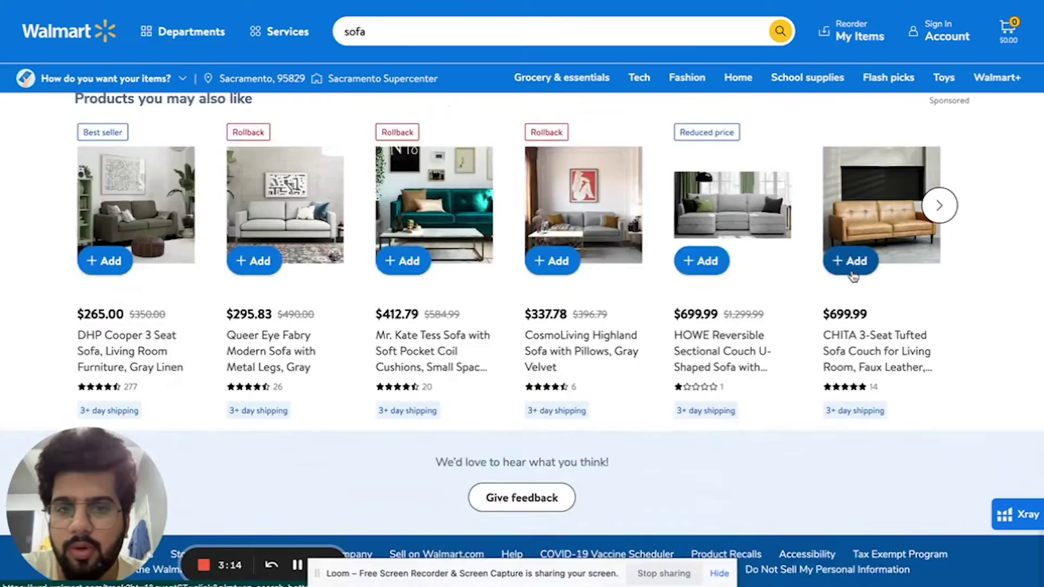
{"action": "scroll", "coordinate": [851, 275], "scroll_direction": "up", "scroll_amount": 20}
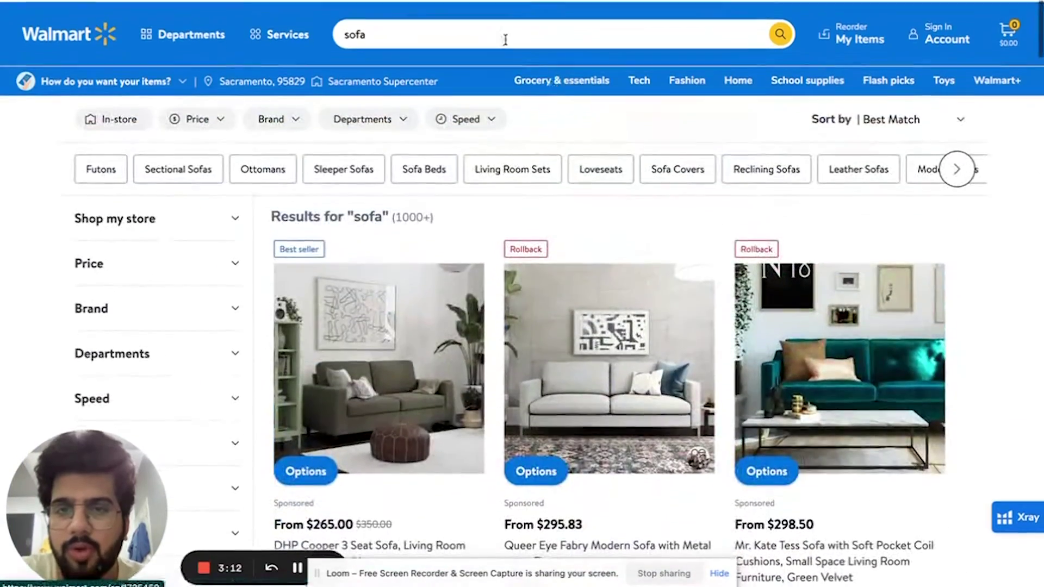
{"action": "key", "text": "ctrl+Tab"}
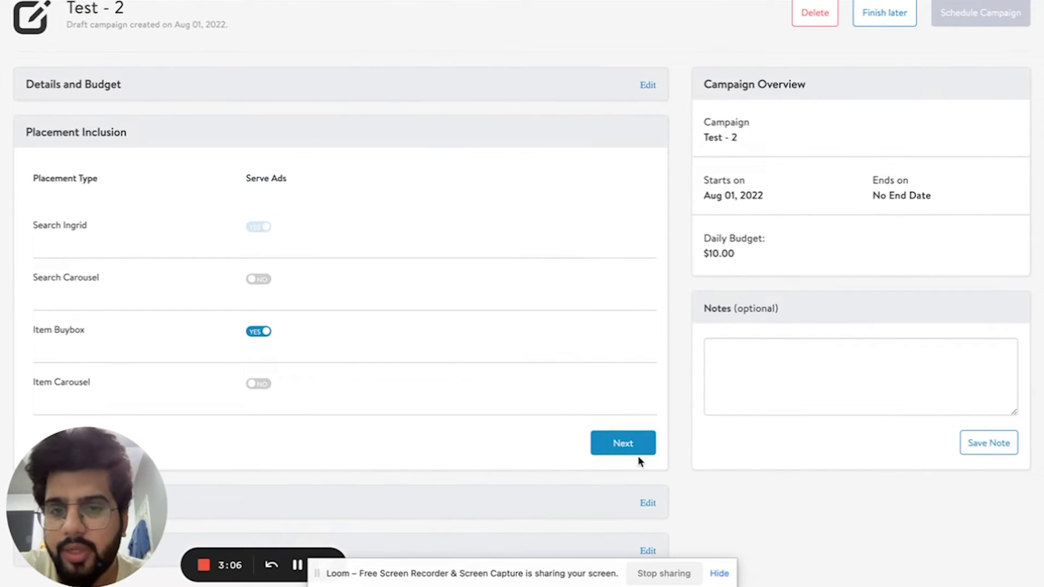
Accept the placements, save bid multipliers at 0%, and begin adding an ad group.
{"action": "left_click", "coordinate": [639, 447]}
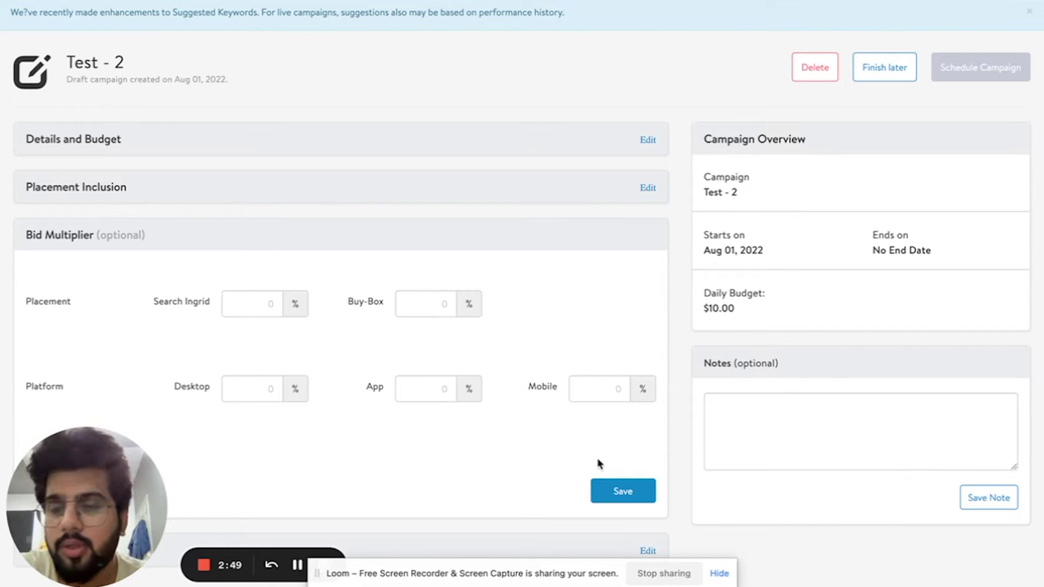
{"action": "left_click", "coordinate": [638, 495]}
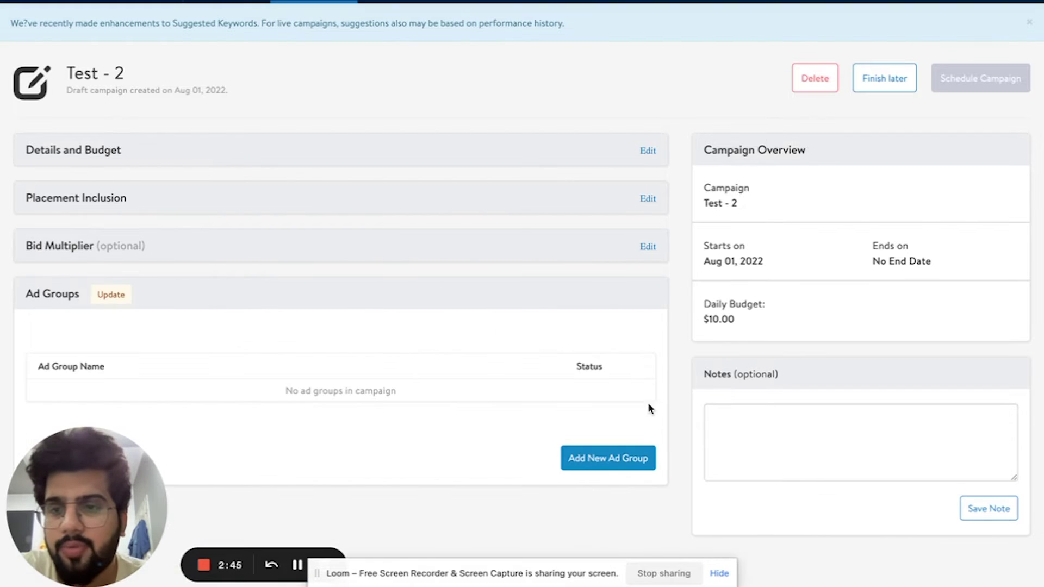
{"action": "left_click", "coordinate": [631, 458]}
Create ad group 'test 2' and search the item catalog for 'shampoo'.
{"action": "type", "text": "test 2"}
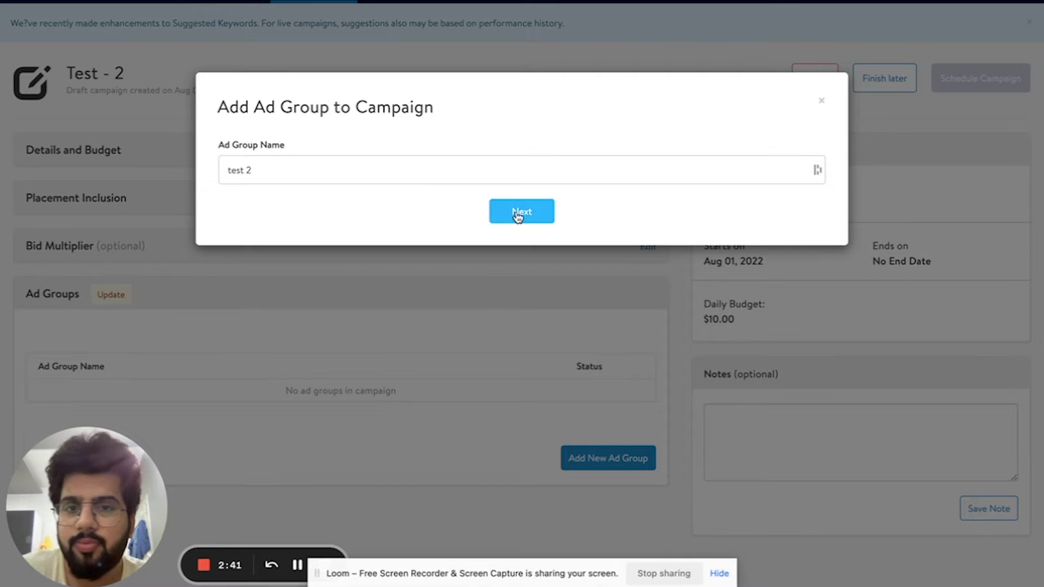
{"action": "left_click", "coordinate": [520, 218]}
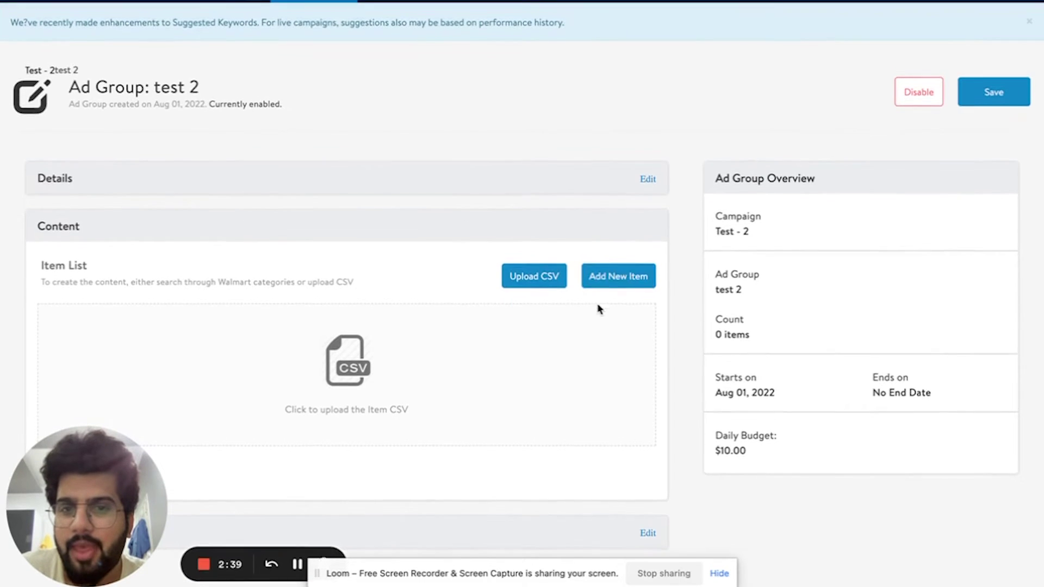
{"action": "left_click", "coordinate": [619, 278]}
{"action": "type", "text": "shampoo"}
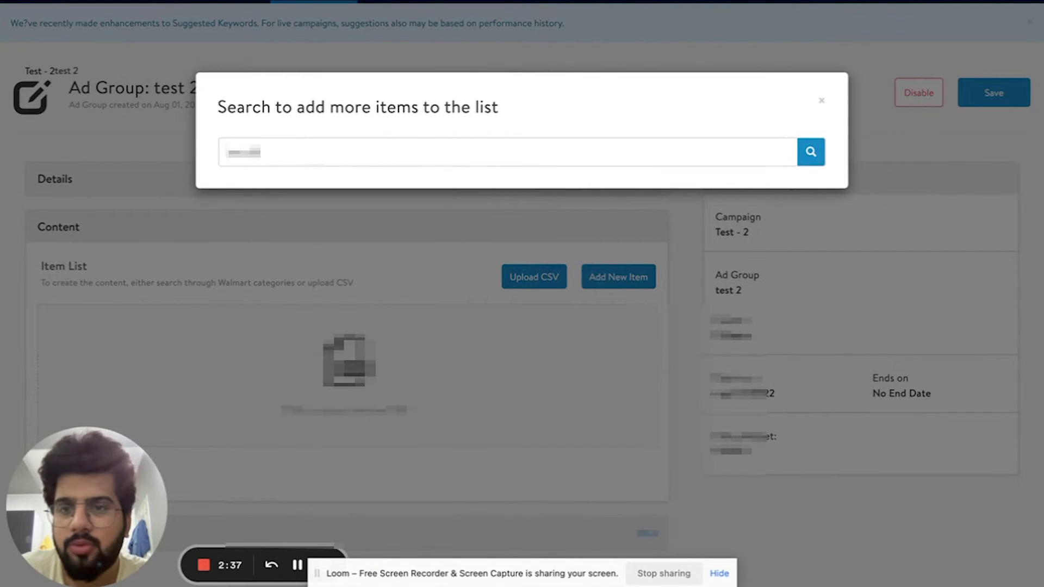
{"action": "key", "text": "Return"}
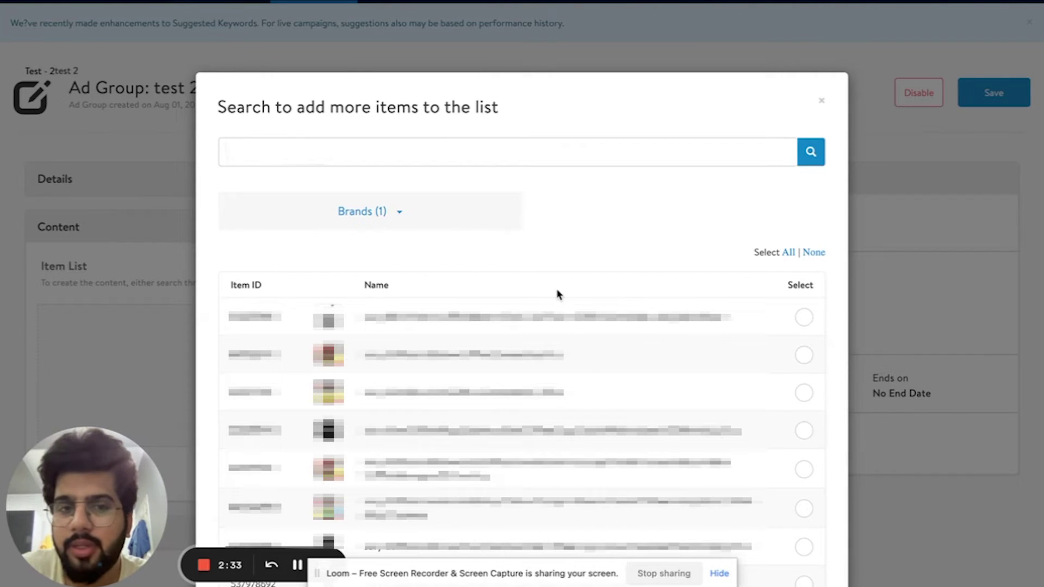
Select the second shampoo result and add it to the ad group.
{"action": "left_click", "coordinate": [803, 355]}
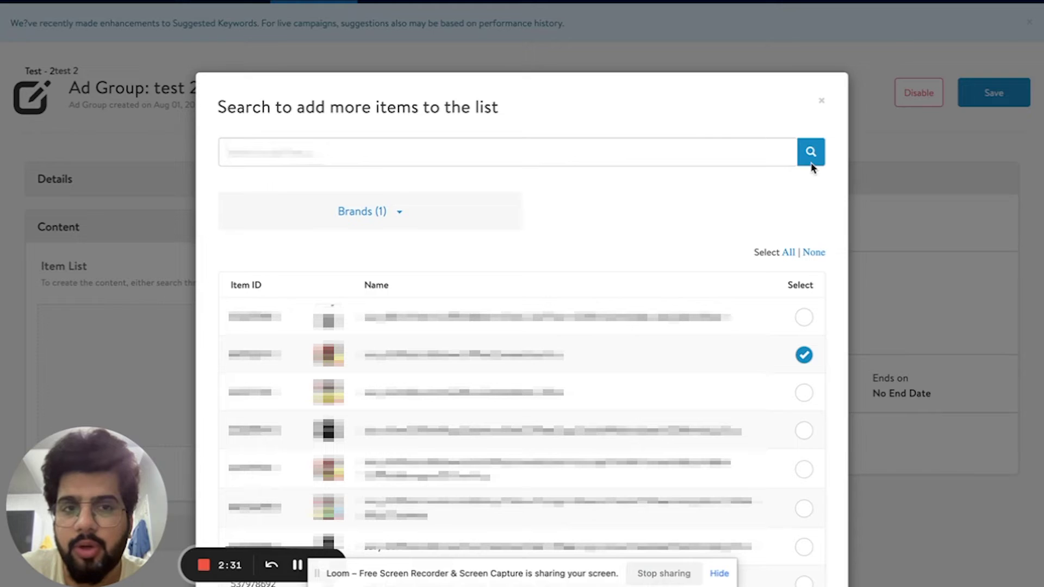
{"action": "left_click", "coordinate": [739, 155]}
{"action": "key", "text": "ctrl+a"}
{"action": "key", "text": "BackSpace"}
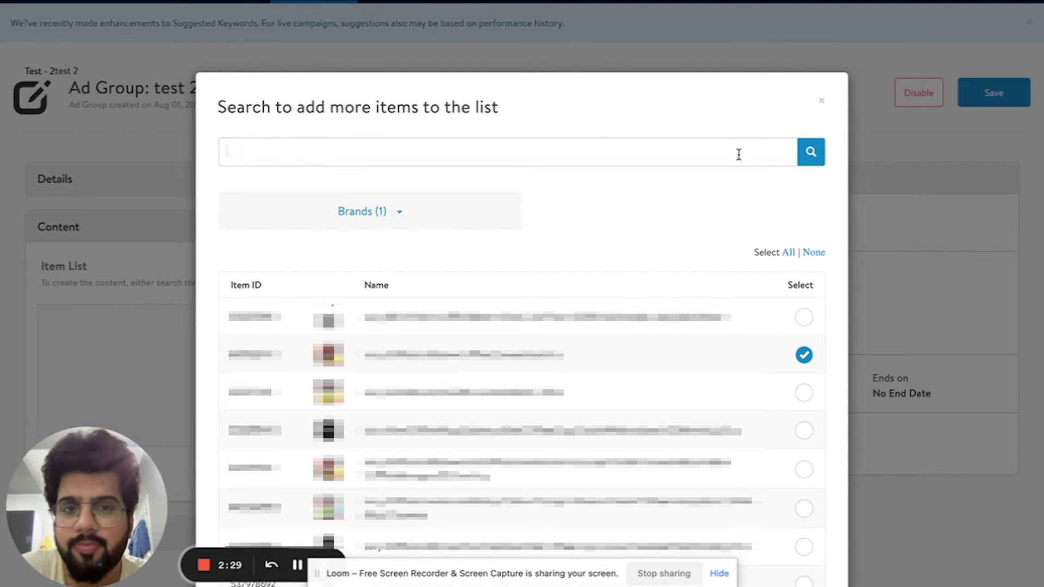
{"action": "scroll", "coordinate": [522, 326], "scroll_direction": "down", "scroll_amount": 5}
{"action": "left_click", "coordinate": [522, 483]}
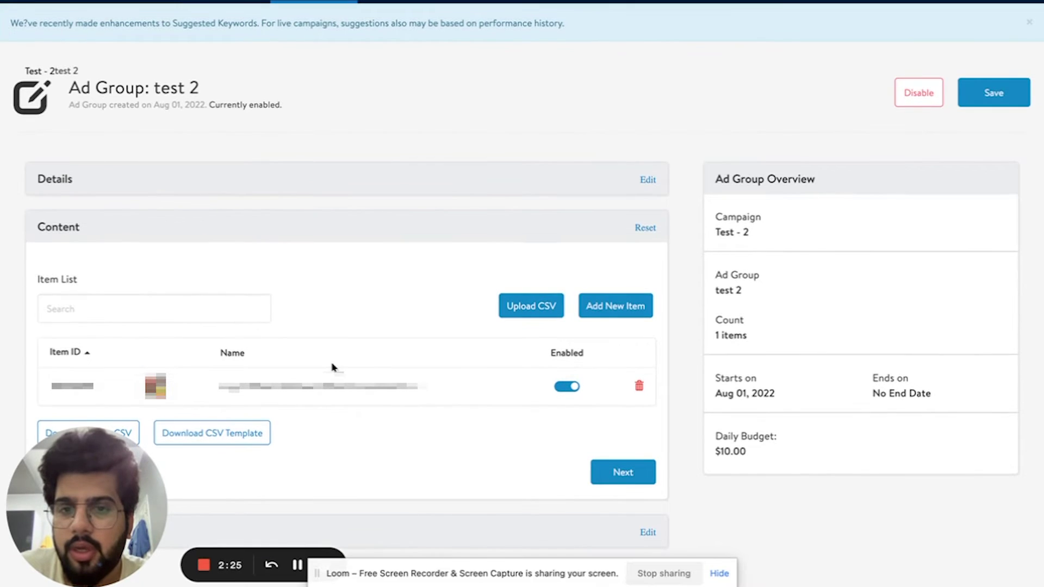
Move to the keyword step and review the keyword tabs before returning to Suggested Keywords.
{"action": "left_click", "coordinate": [634, 471]}
{"action": "scroll", "coordinate": [568, 394], "scroll_direction": "down", "scroll_amount": 7}
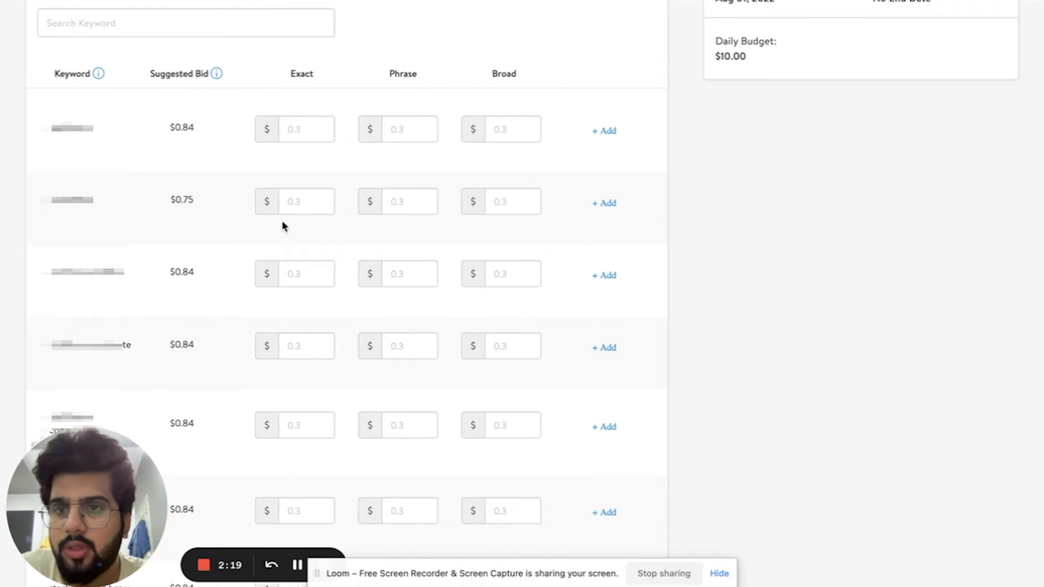
{"action": "scroll", "coordinate": [282, 223], "scroll_direction": "up", "scroll_amount": 3}
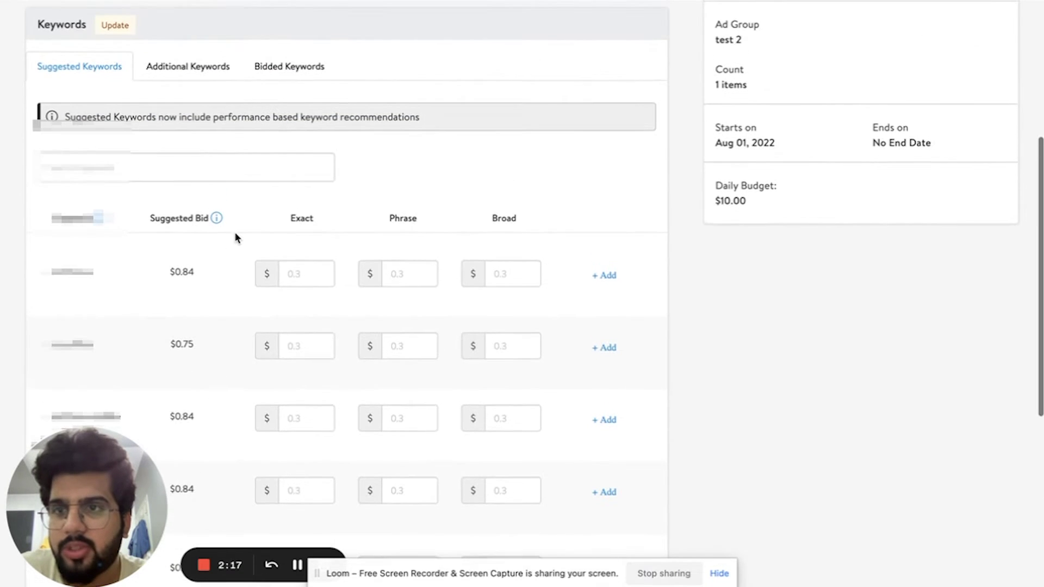
{"action": "left_click", "coordinate": [205, 71]}
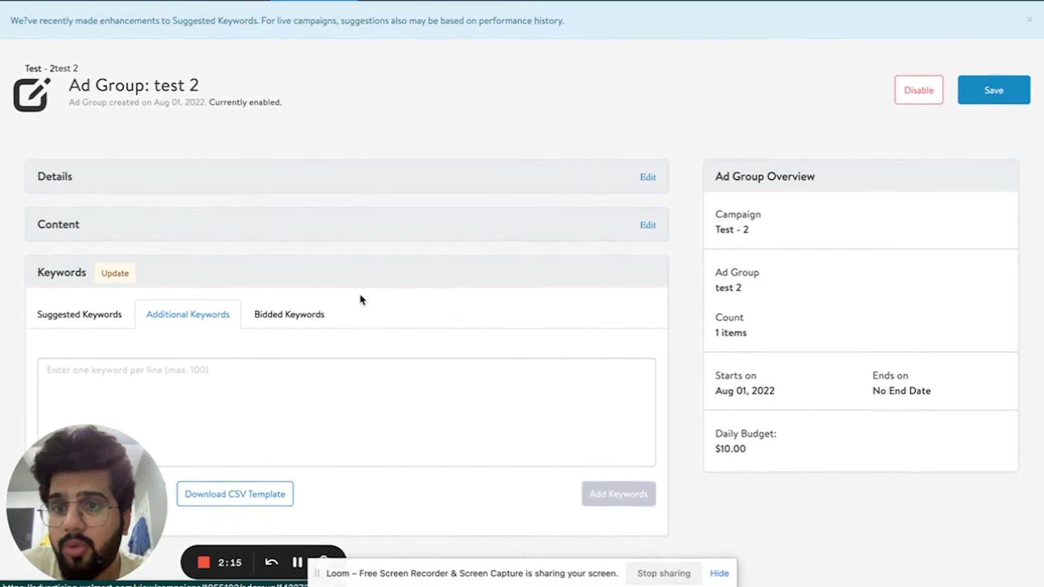
{"action": "left_click", "coordinate": [283, 328]}
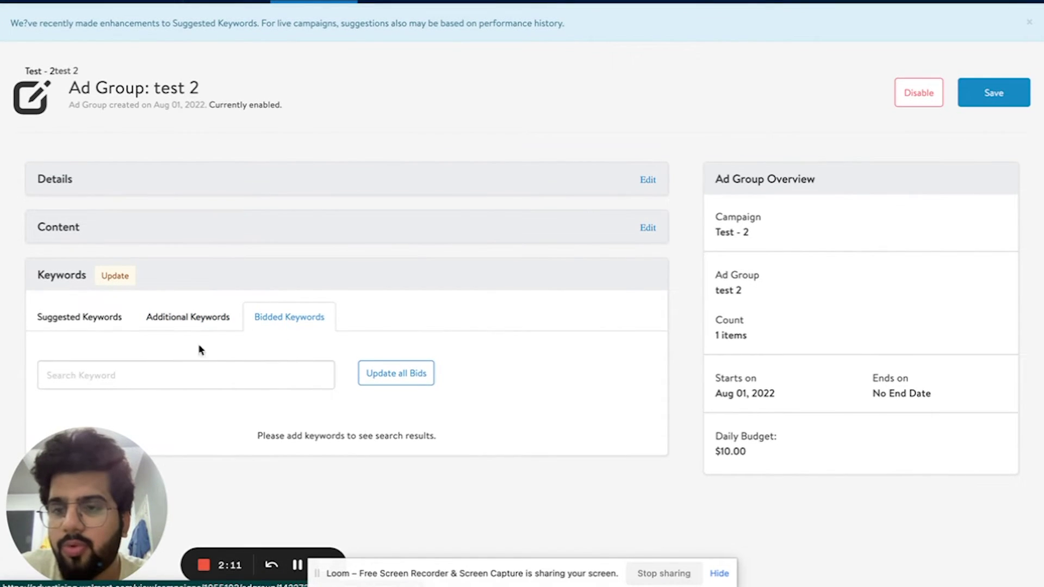
{"action": "left_click", "coordinate": [112, 318]}
{"action": "scroll", "coordinate": [280, 317], "scroll_direction": "down", "scroll_amount": 4}
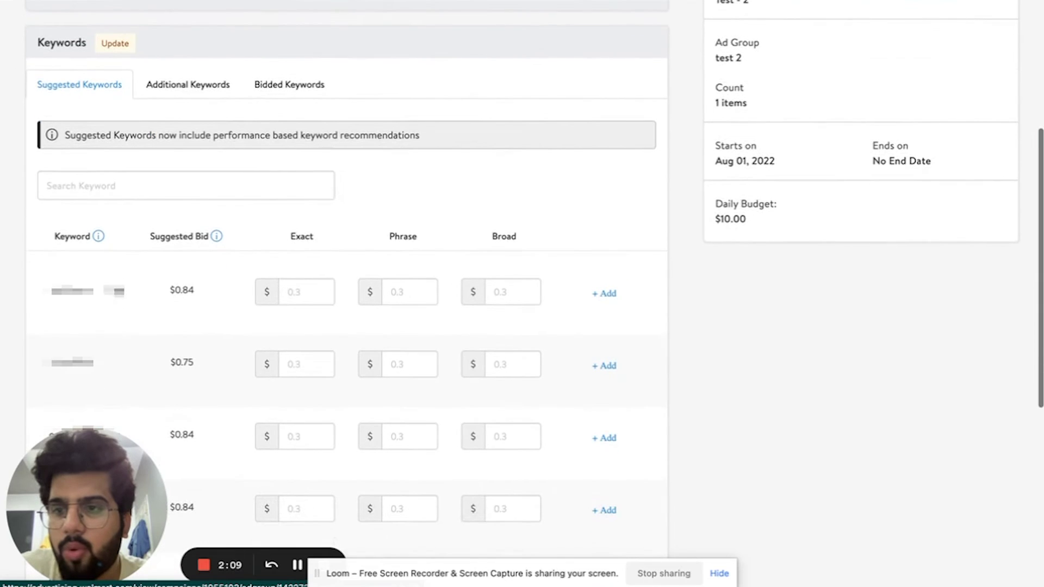
Add the top suggested keyword with a $0.94 exact-match bid.
{"action": "double_click", "coordinate": [49, 291]}
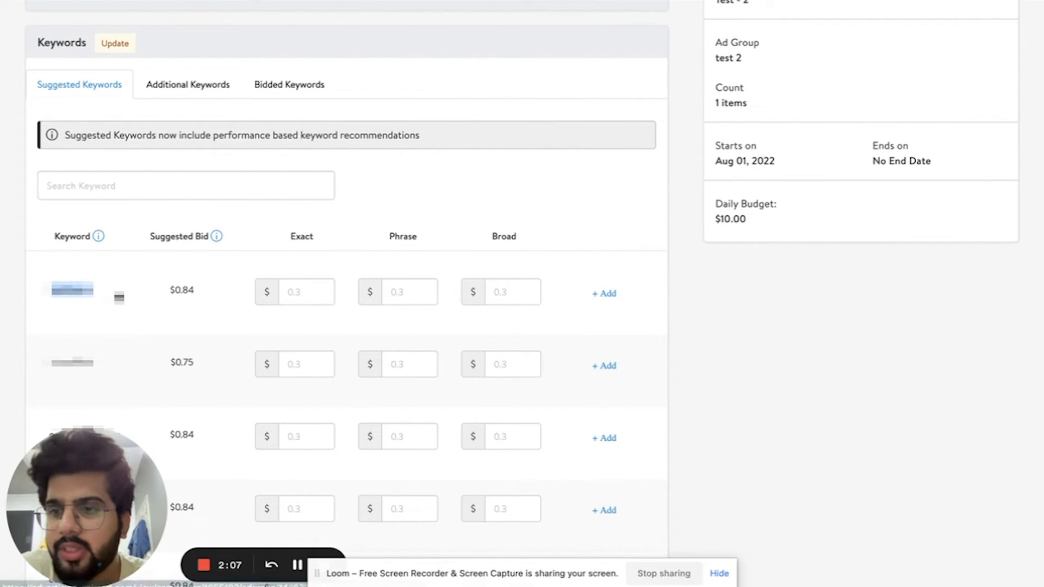
{"action": "left_click", "coordinate": [302, 294]}
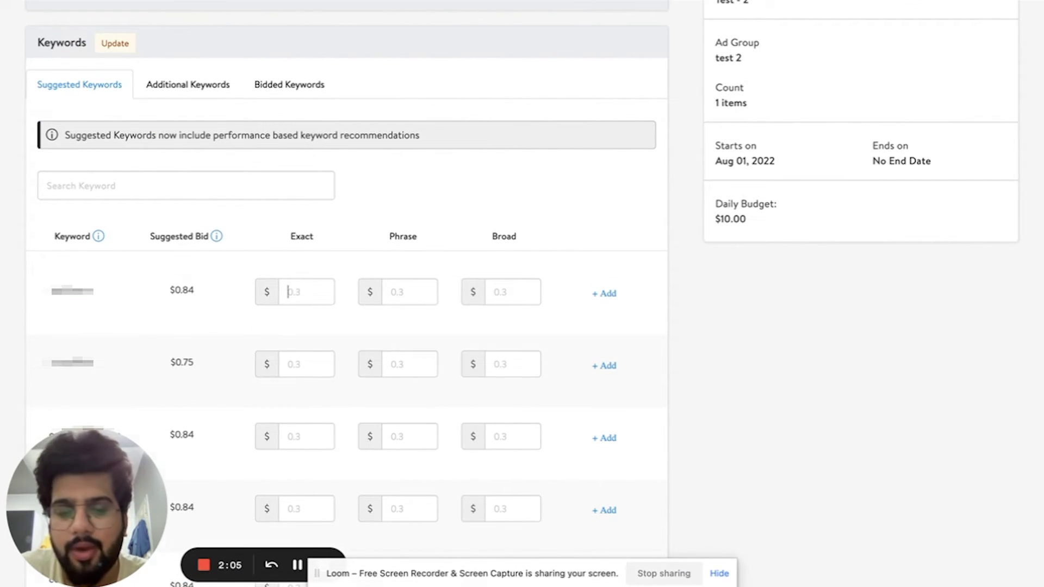
{"action": "type", "text": "0.3"}
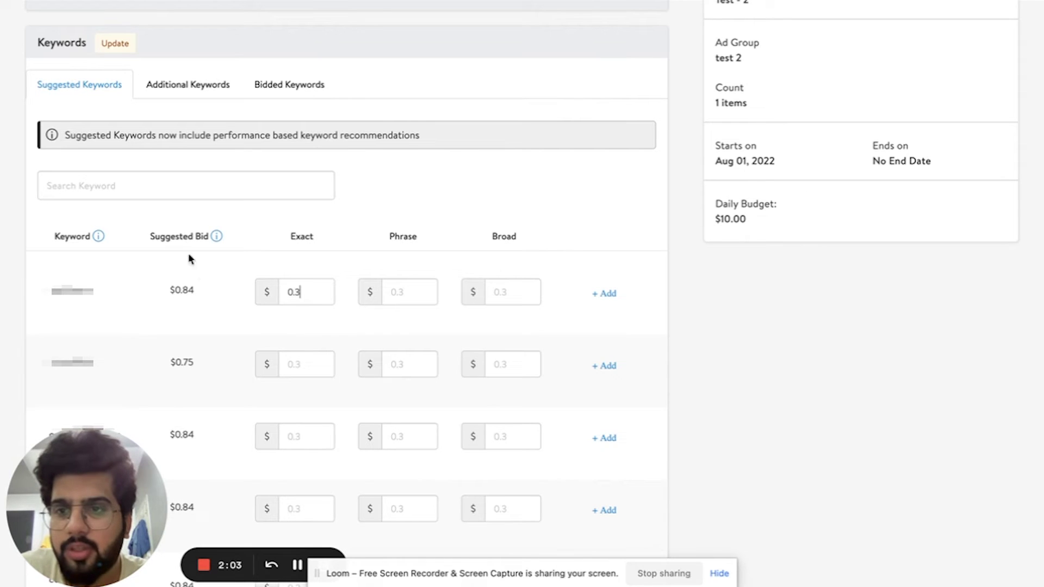
{"action": "key", "text": "BackSpace"}
{"action": "key", "text": "BackSpace"}
{"action": "key", "text": "BackSpace"}
{"action": "type", "text": "0.84"}
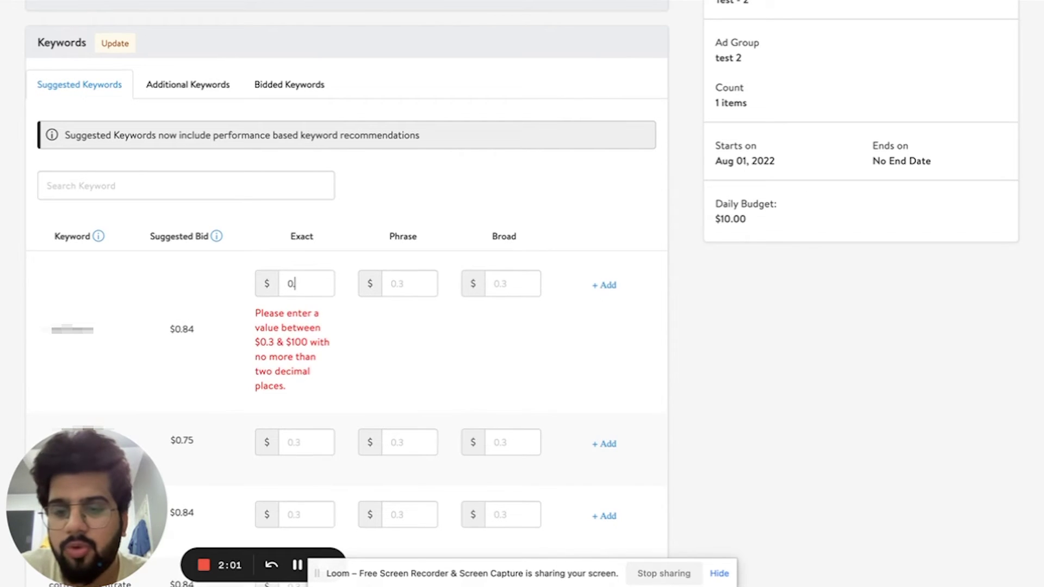
{"action": "key", "text": "BackSpace"}
{"action": "key", "text": "BackSpace"}
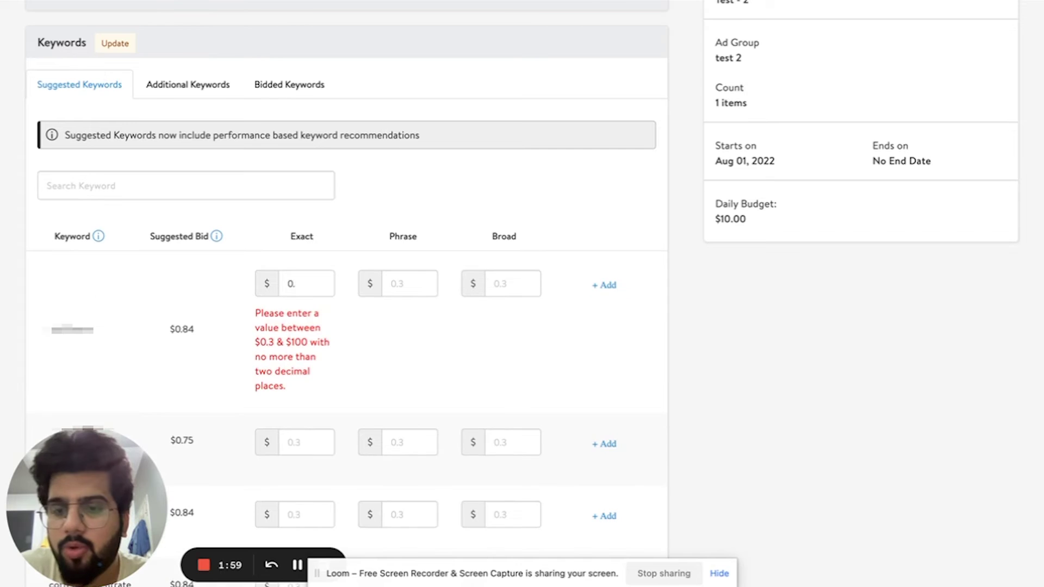
{"action": "type", "text": "94"}
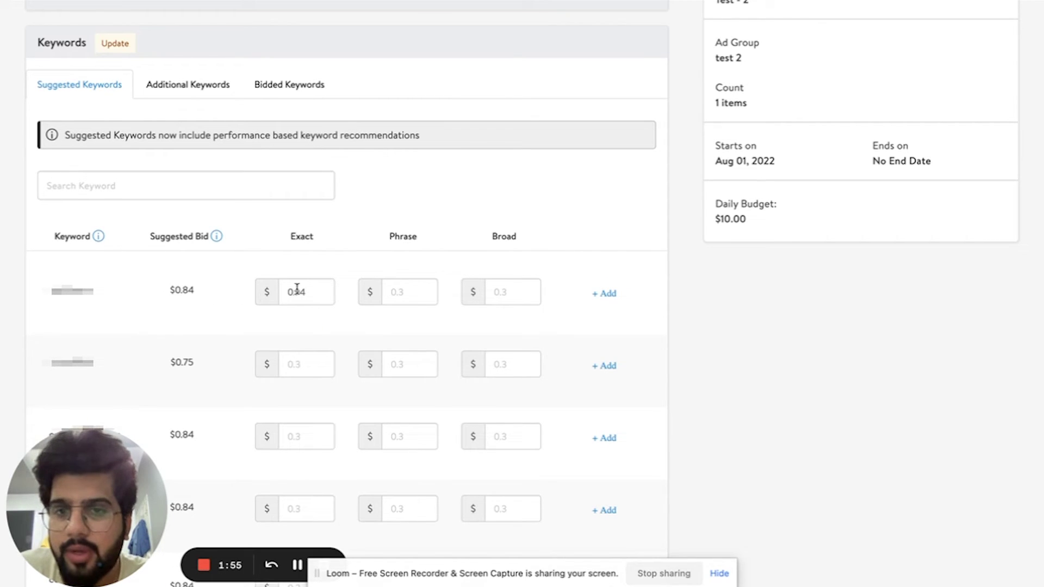
{"action": "left_click", "coordinate": [609, 295]}
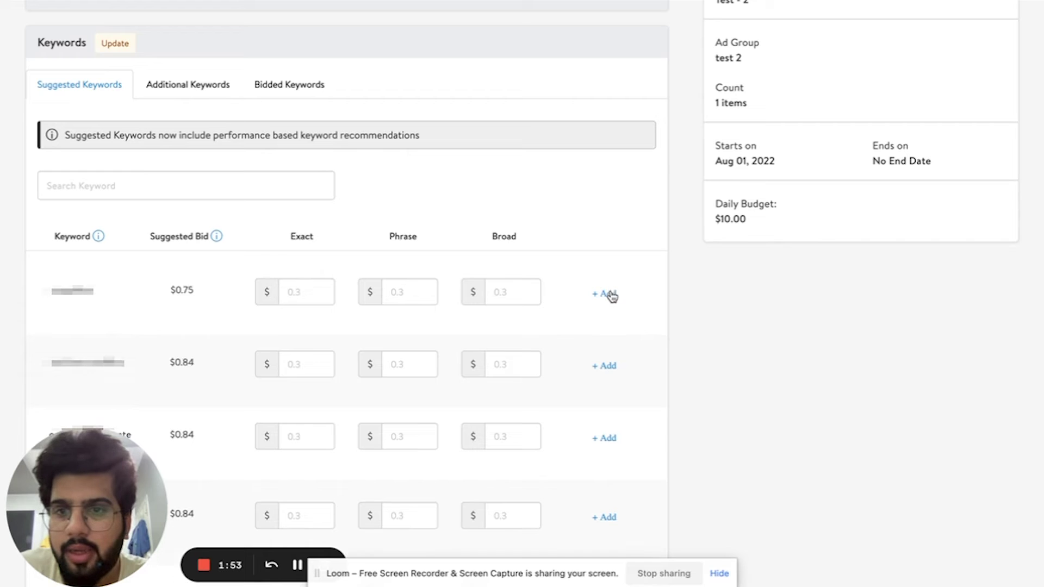
{"action": "left_click_drag", "start_coordinate": [289, 239], "coordinate": [331, 246]}
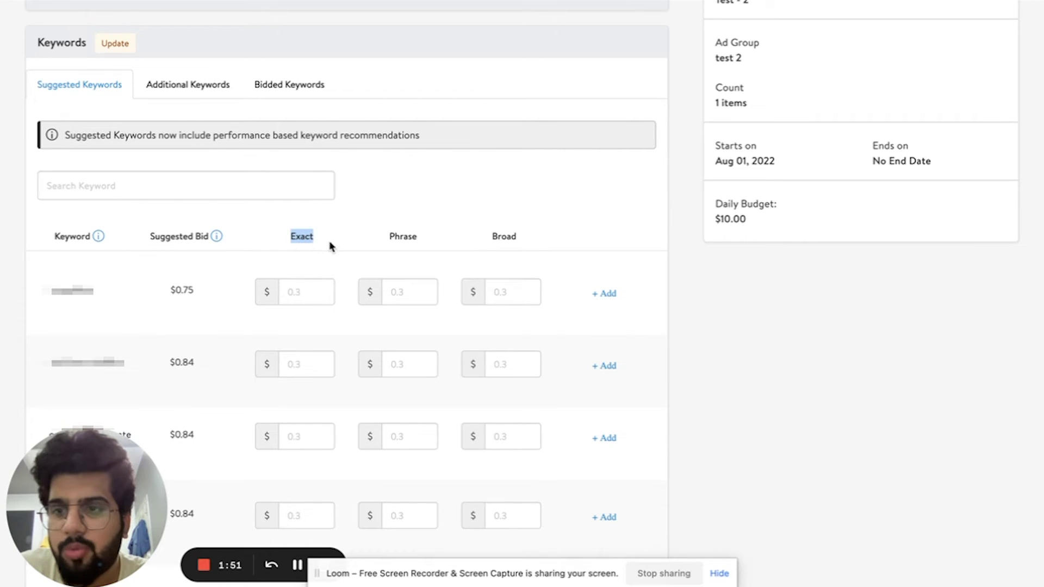
{"action": "left_click", "coordinate": [331, 246]}
{"action": "scroll", "coordinate": [329, 275], "scroll_direction": "up", "scroll_amount": 1}
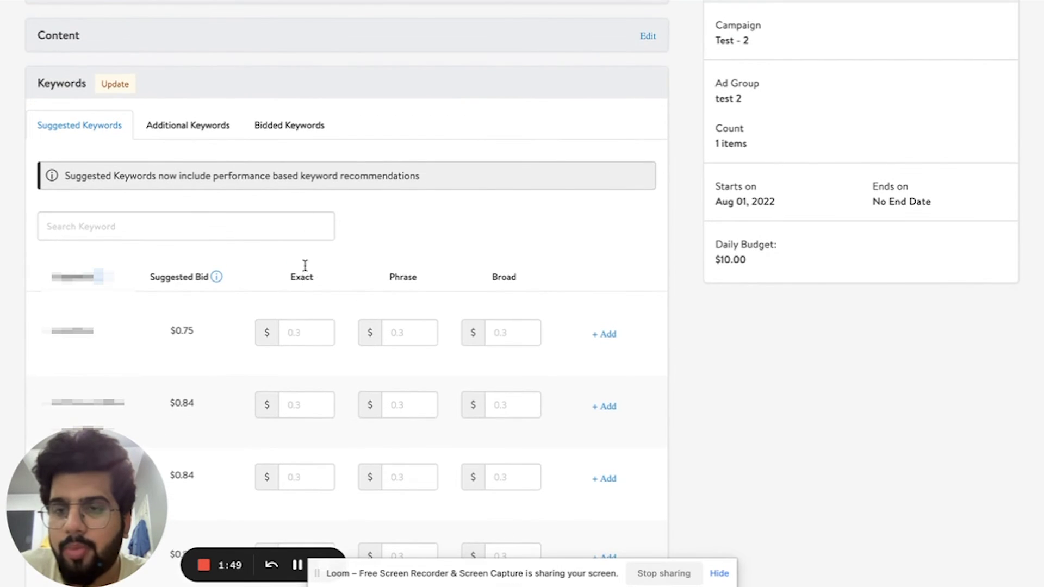
In Bidded Keywords, enter and enable $0.84 phrase and broad bids for cold brew.
{"action": "left_click", "coordinate": [289, 129]}
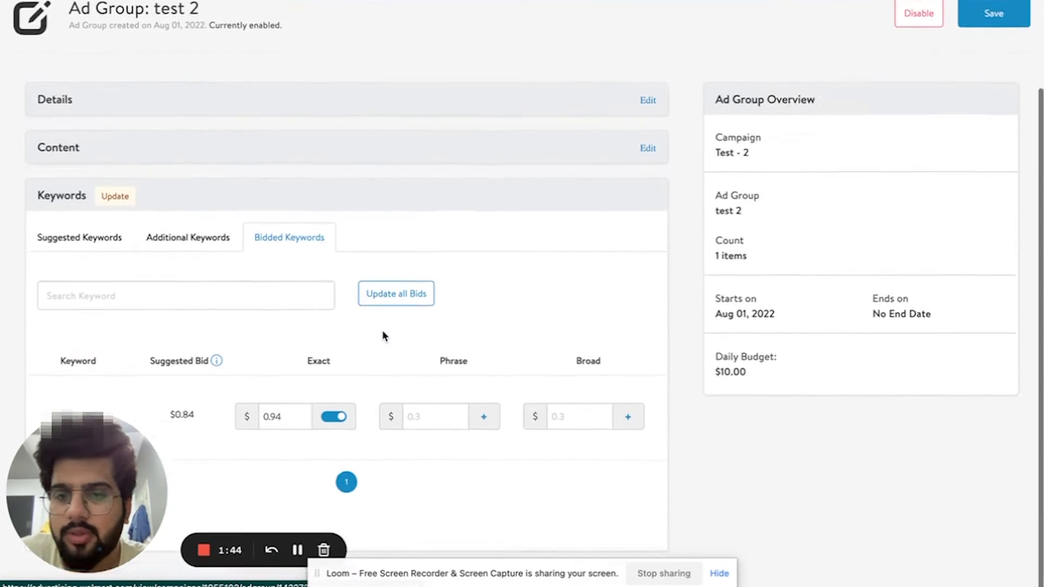
{"action": "scroll", "coordinate": [187, 437], "scroll_direction": "up", "scroll_amount": 1}
{"action": "left_click_drag", "start_coordinate": [119, 455], "coordinate": [938, 431]}
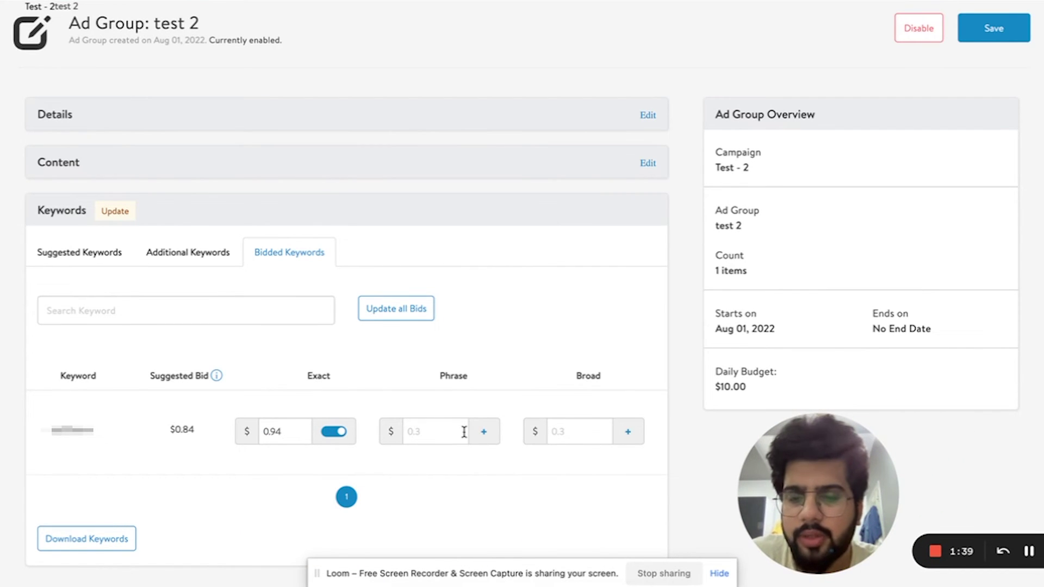
{"action": "type", "text": "0.9"}
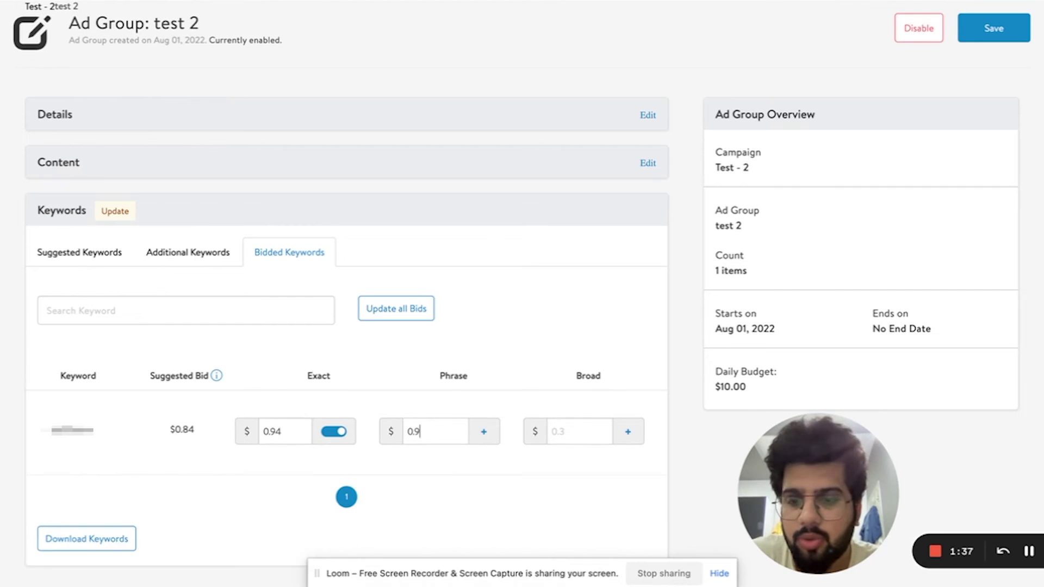
{"action": "key", "text": "BackSpace"}
{"action": "type", "text": "84"}
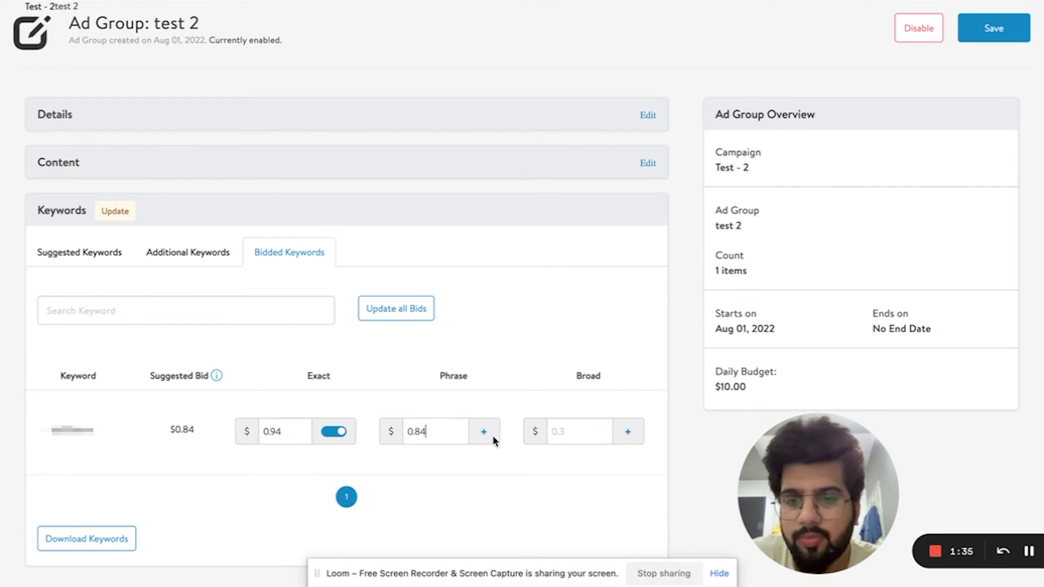
{"action": "left_click", "coordinate": [595, 428]}
{"action": "type", "text": "0"}
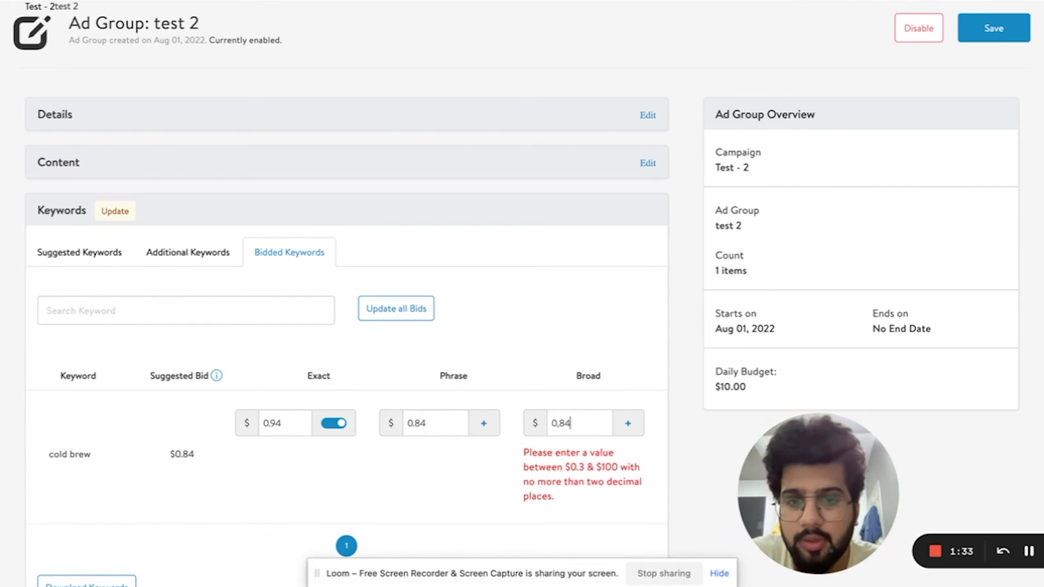
{"action": "type", "text": "."}
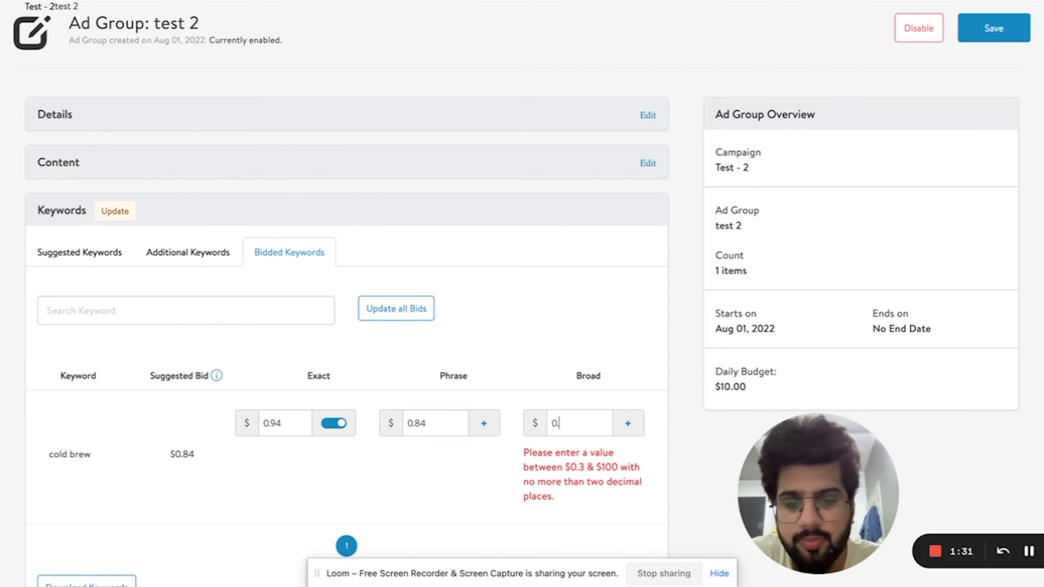
{"action": "type", "text": "84"}
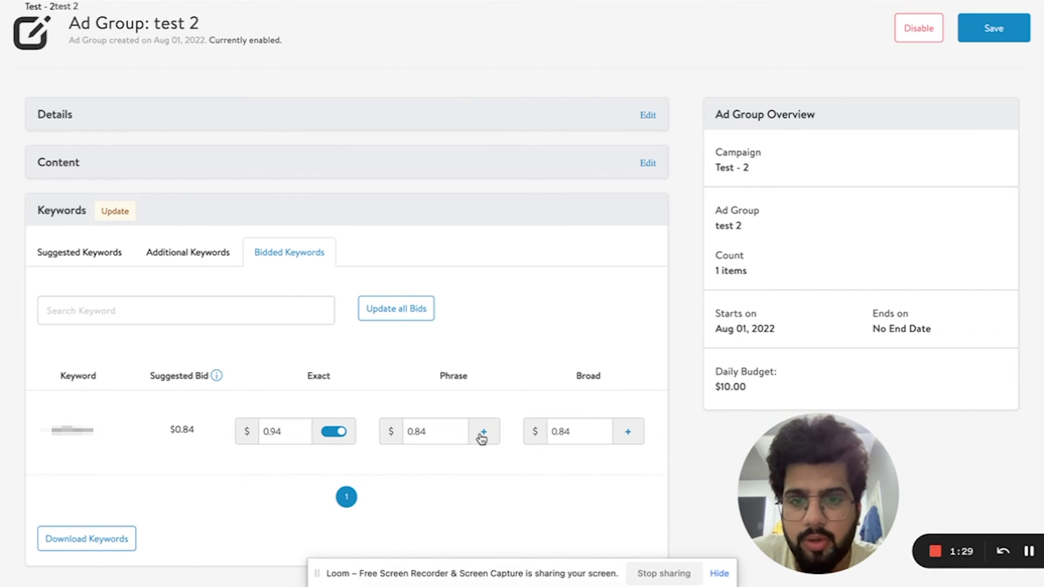
{"action": "left_click", "coordinate": [482, 434]}
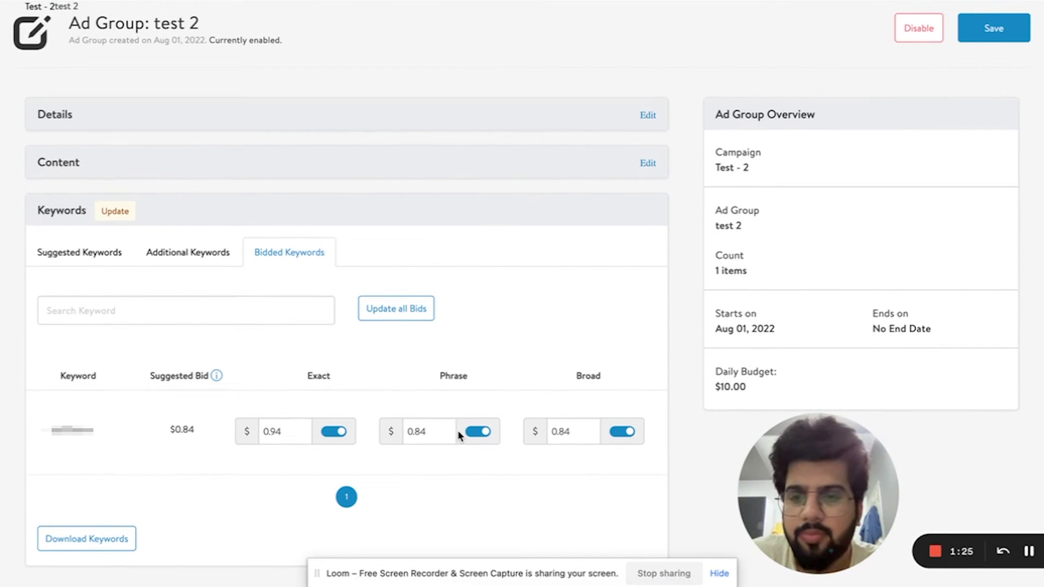
Save ad group 'test 2' with the top-right Save button.
{"action": "left_click", "coordinate": [997, 22]}
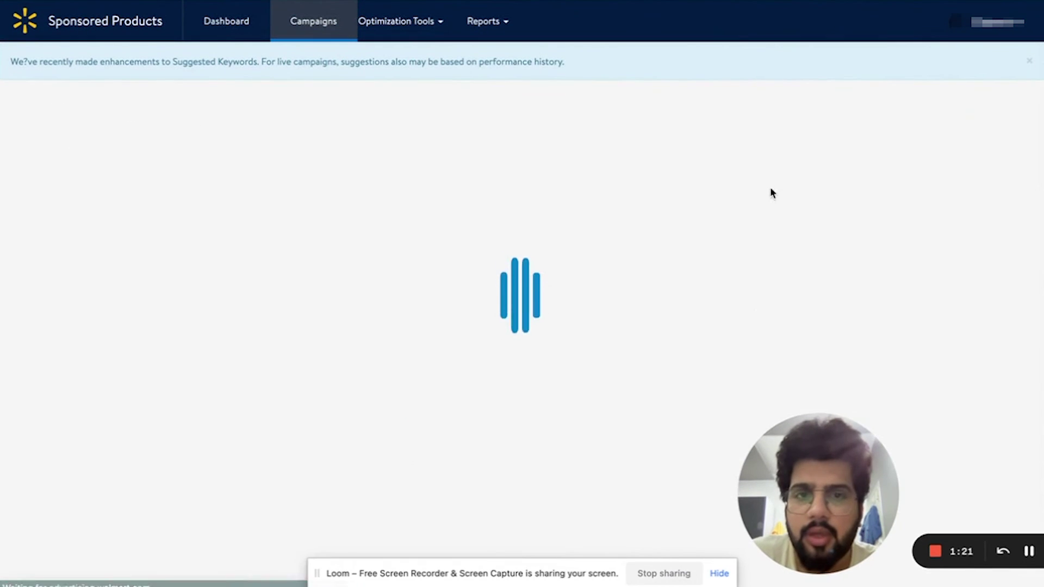